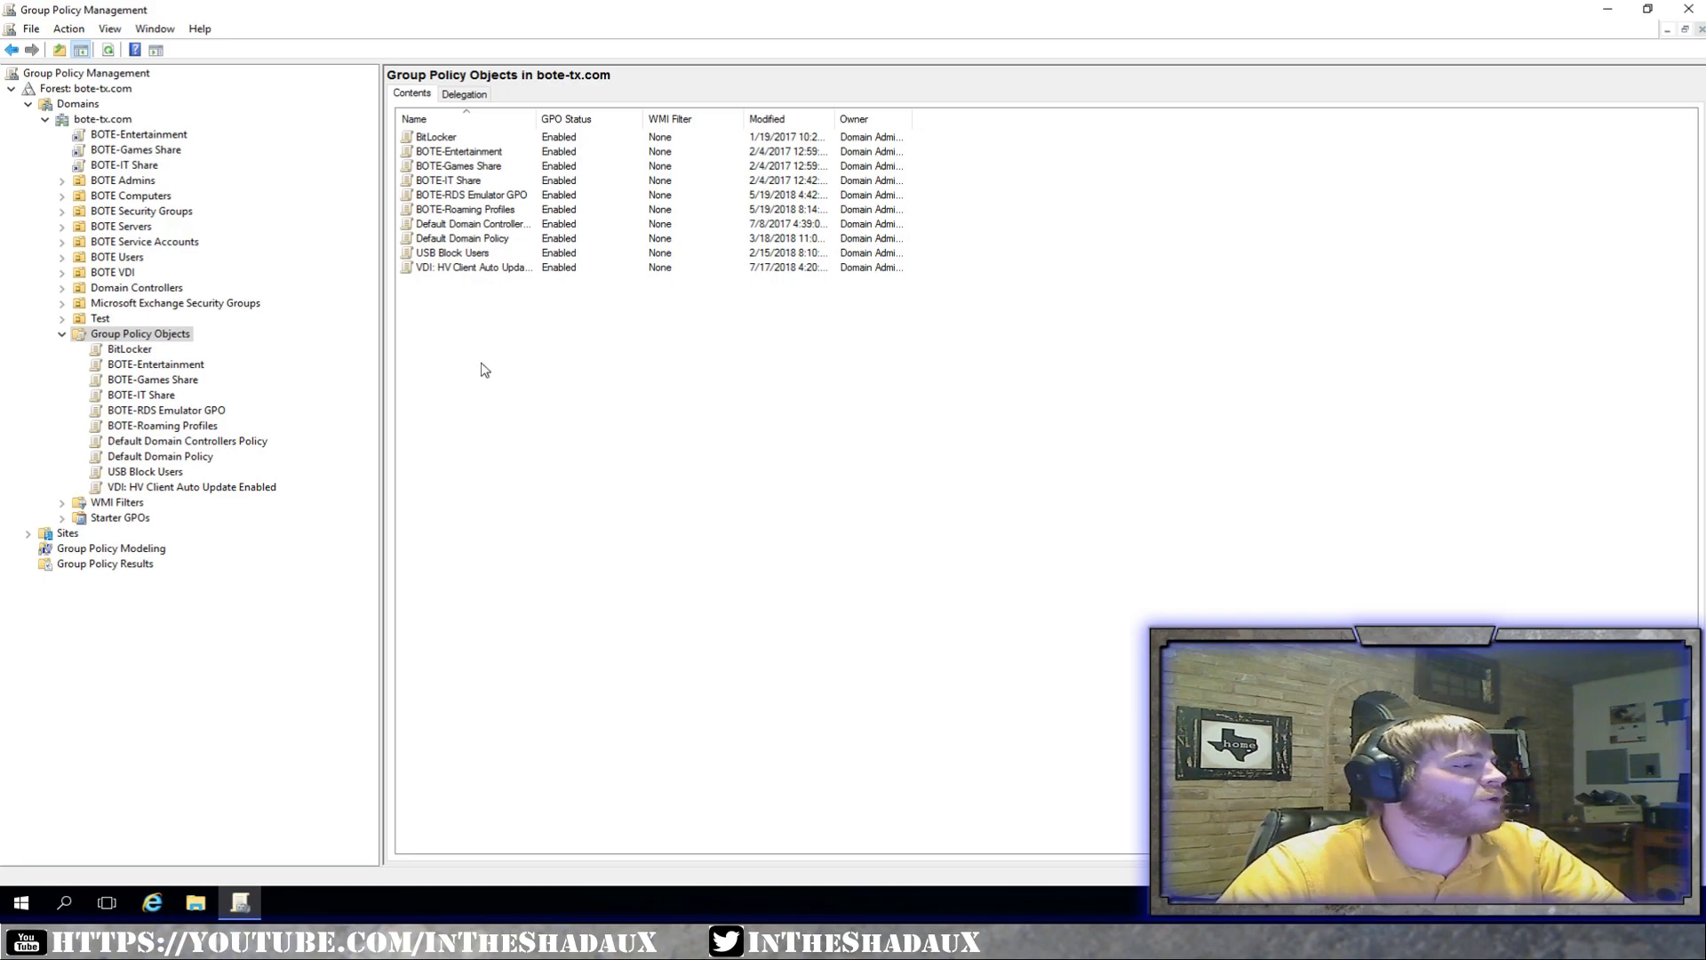
Select the bote-tx.com Group Policy Objects container and bring up its context menu.
{"action": "left_click", "coordinate": [160, 336]}
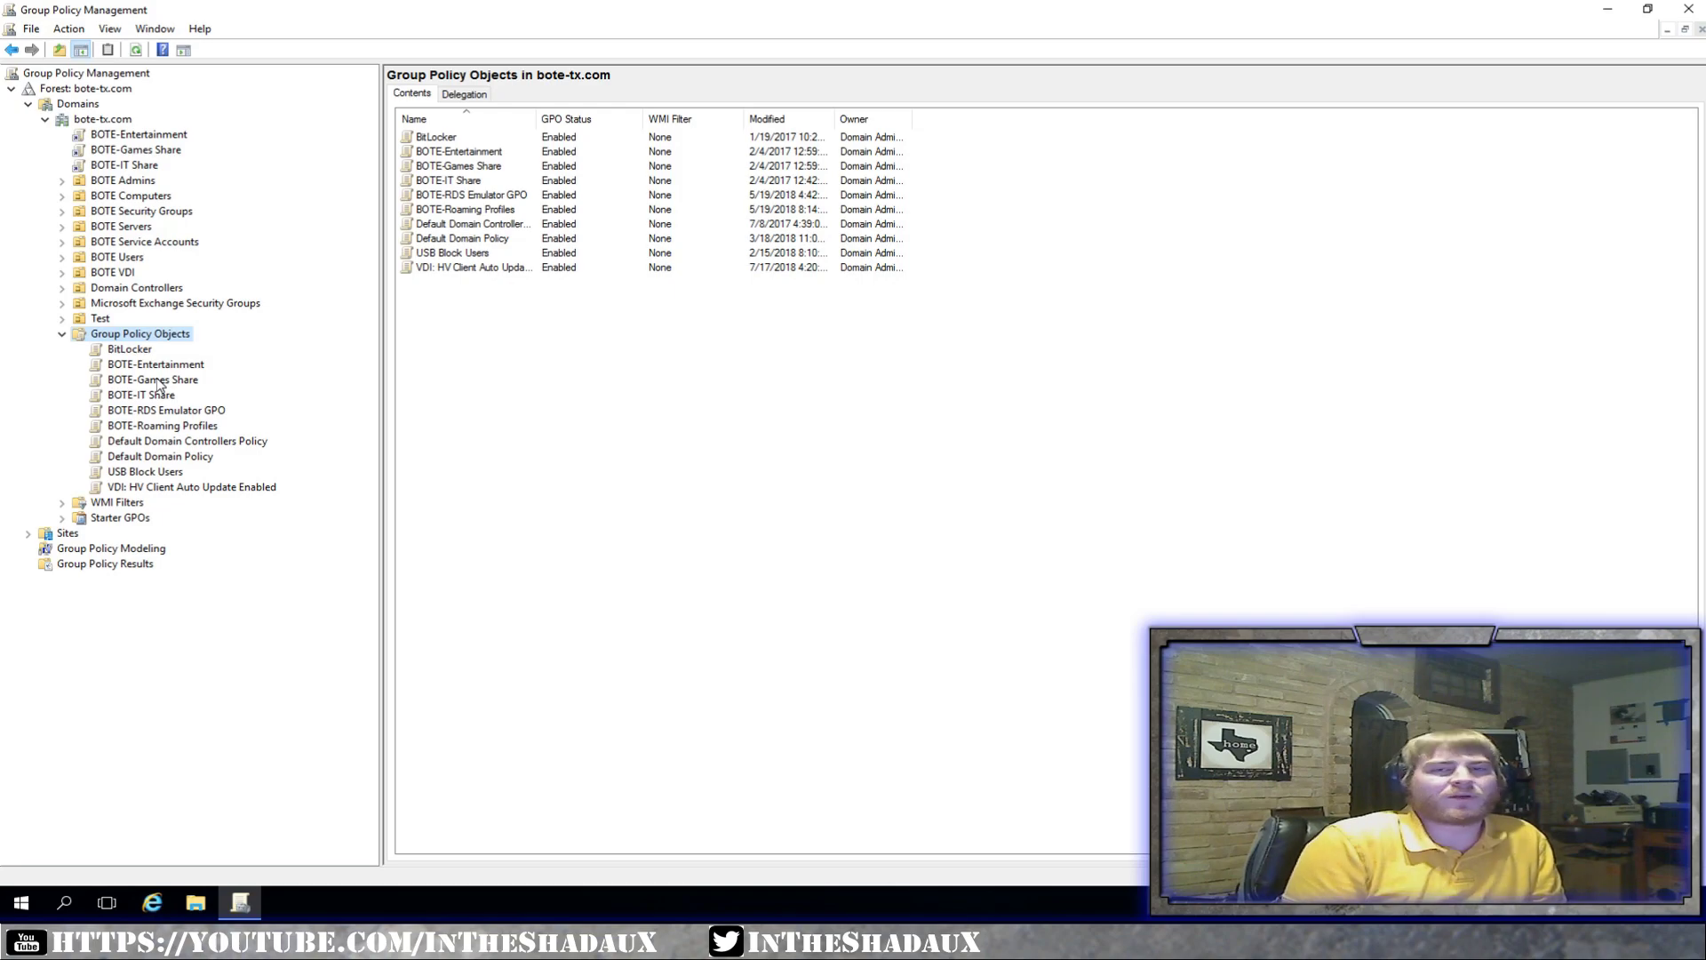
{"action": "right_click", "coordinate": [139, 333]}
Create a new GPO named BOTE-Printers.
{"action": "left_click", "coordinate": [176, 343]}
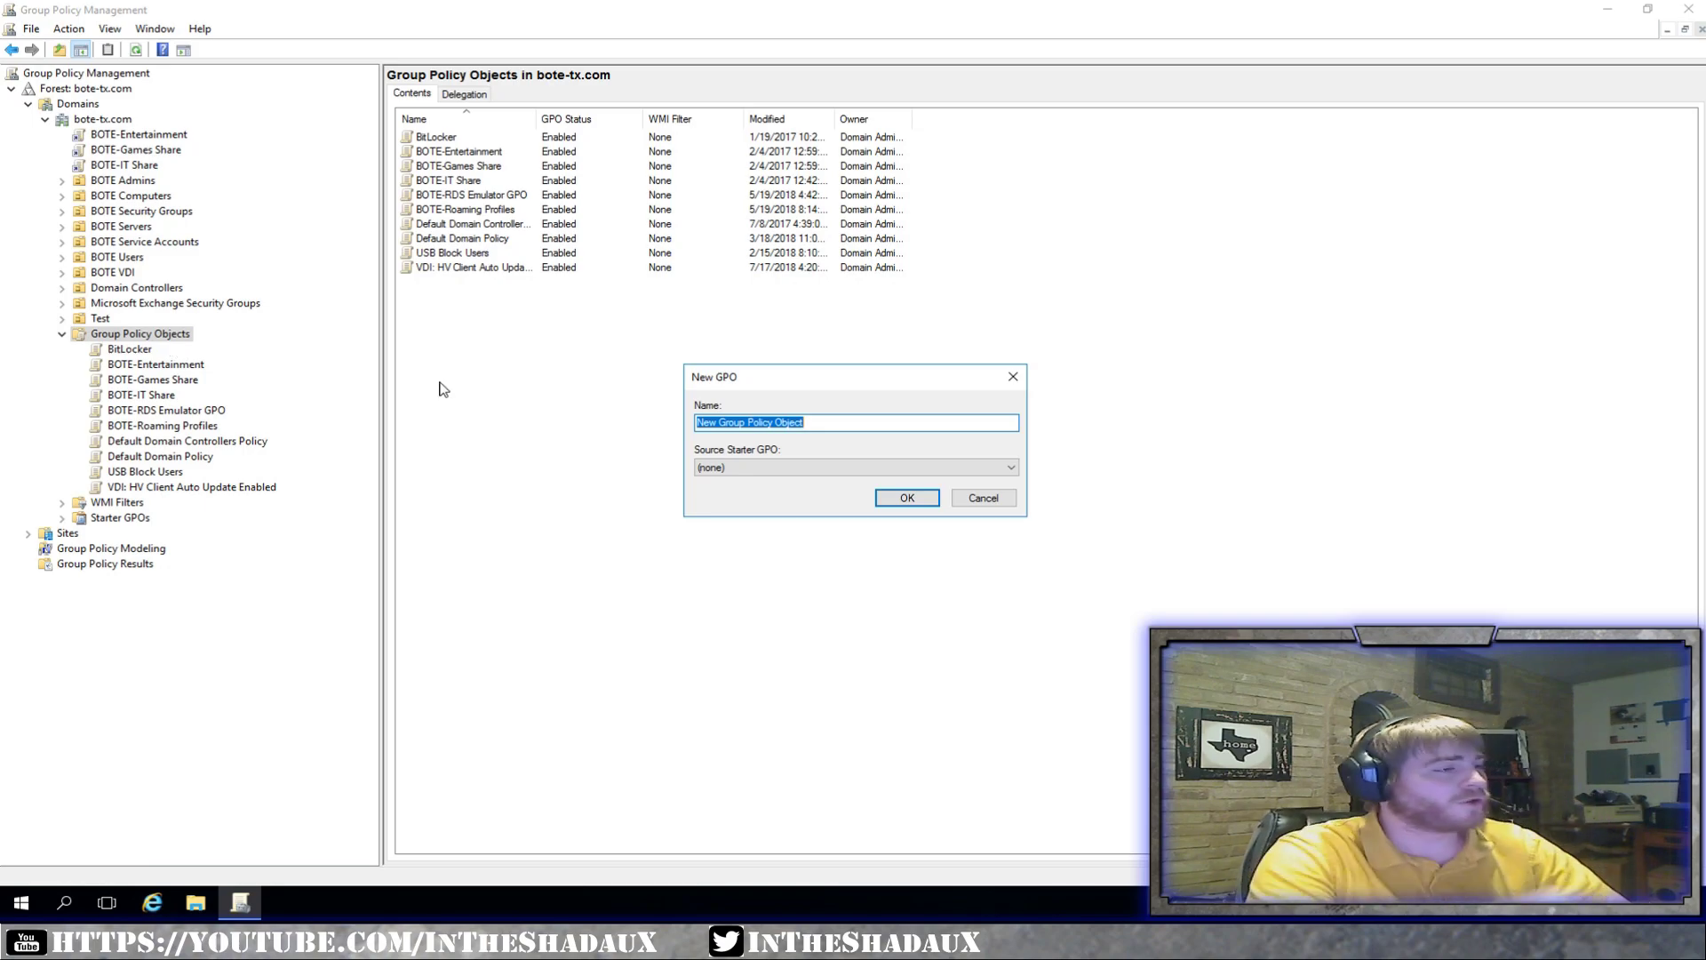
{"action": "type", "text": "BO"}
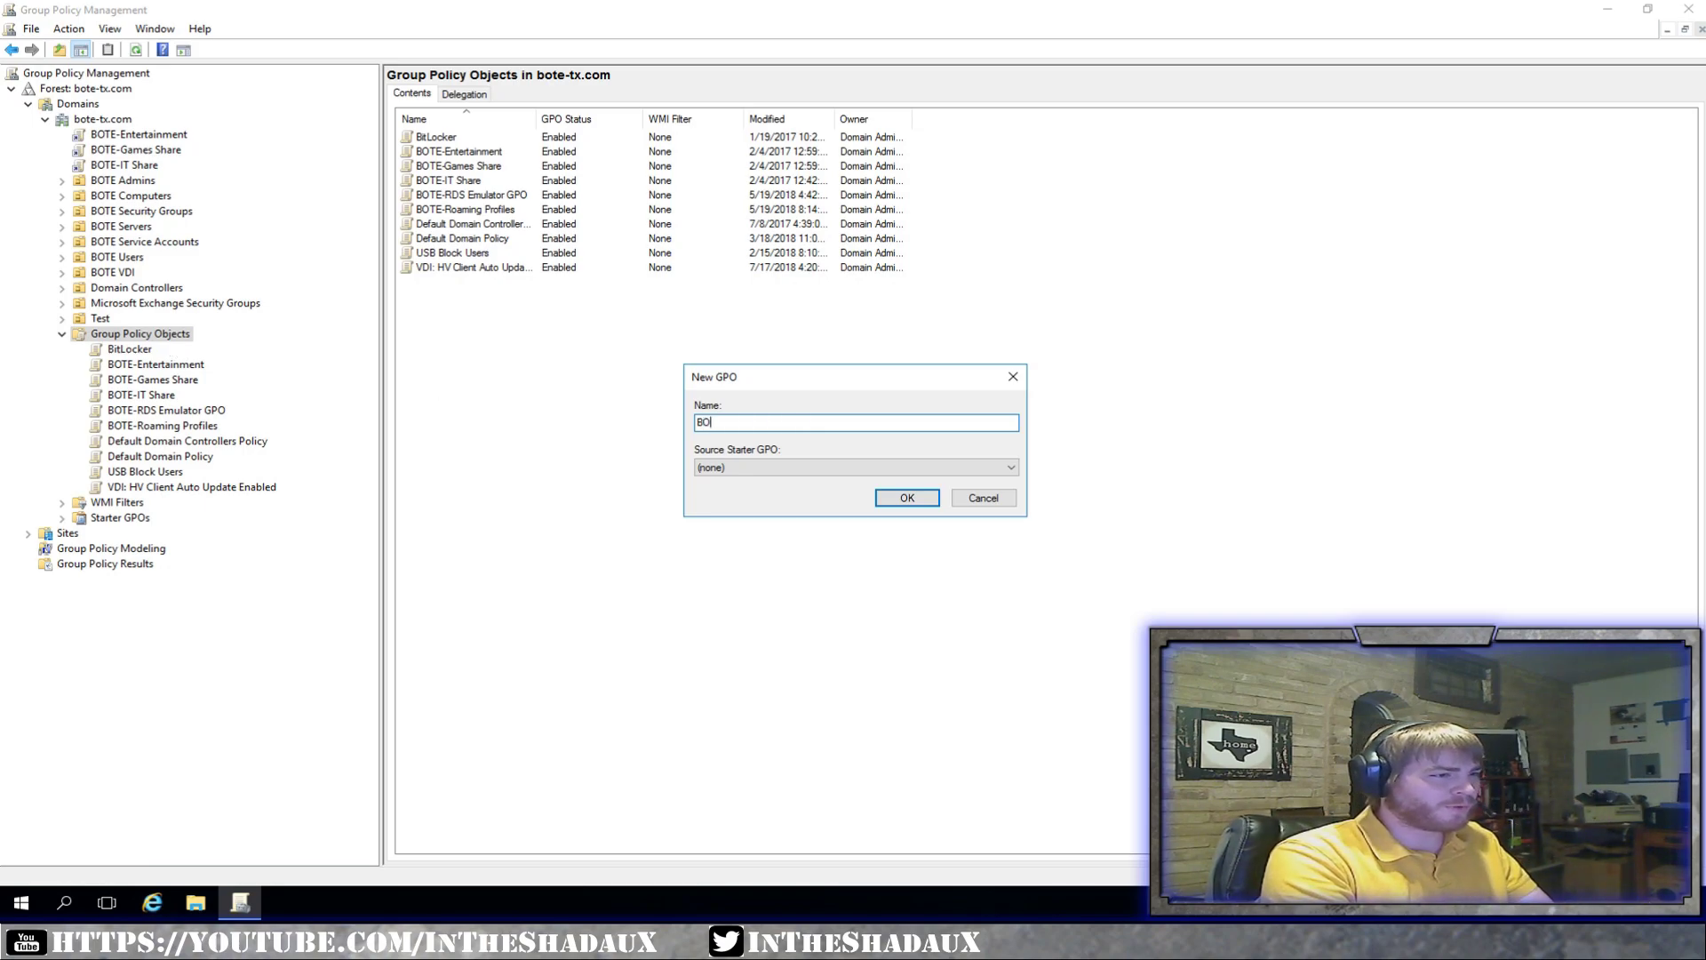
{"action": "type", "text": "TE-Printers"}
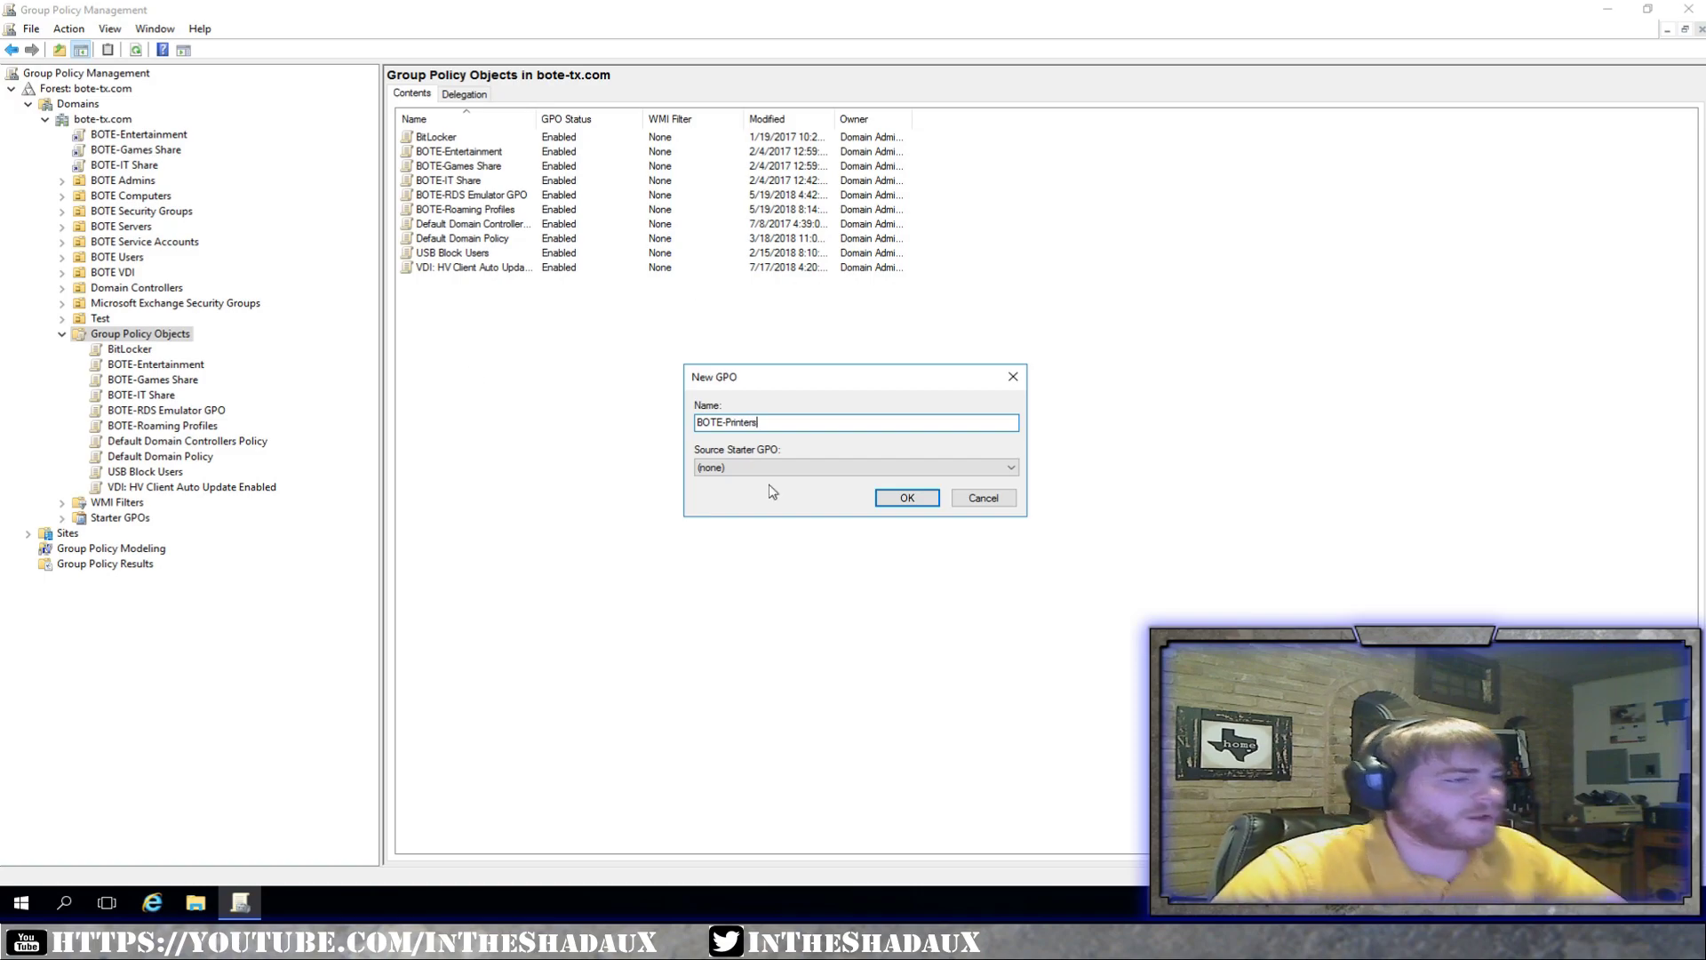
{"action": "left_click", "coordinate": [893, 499]}
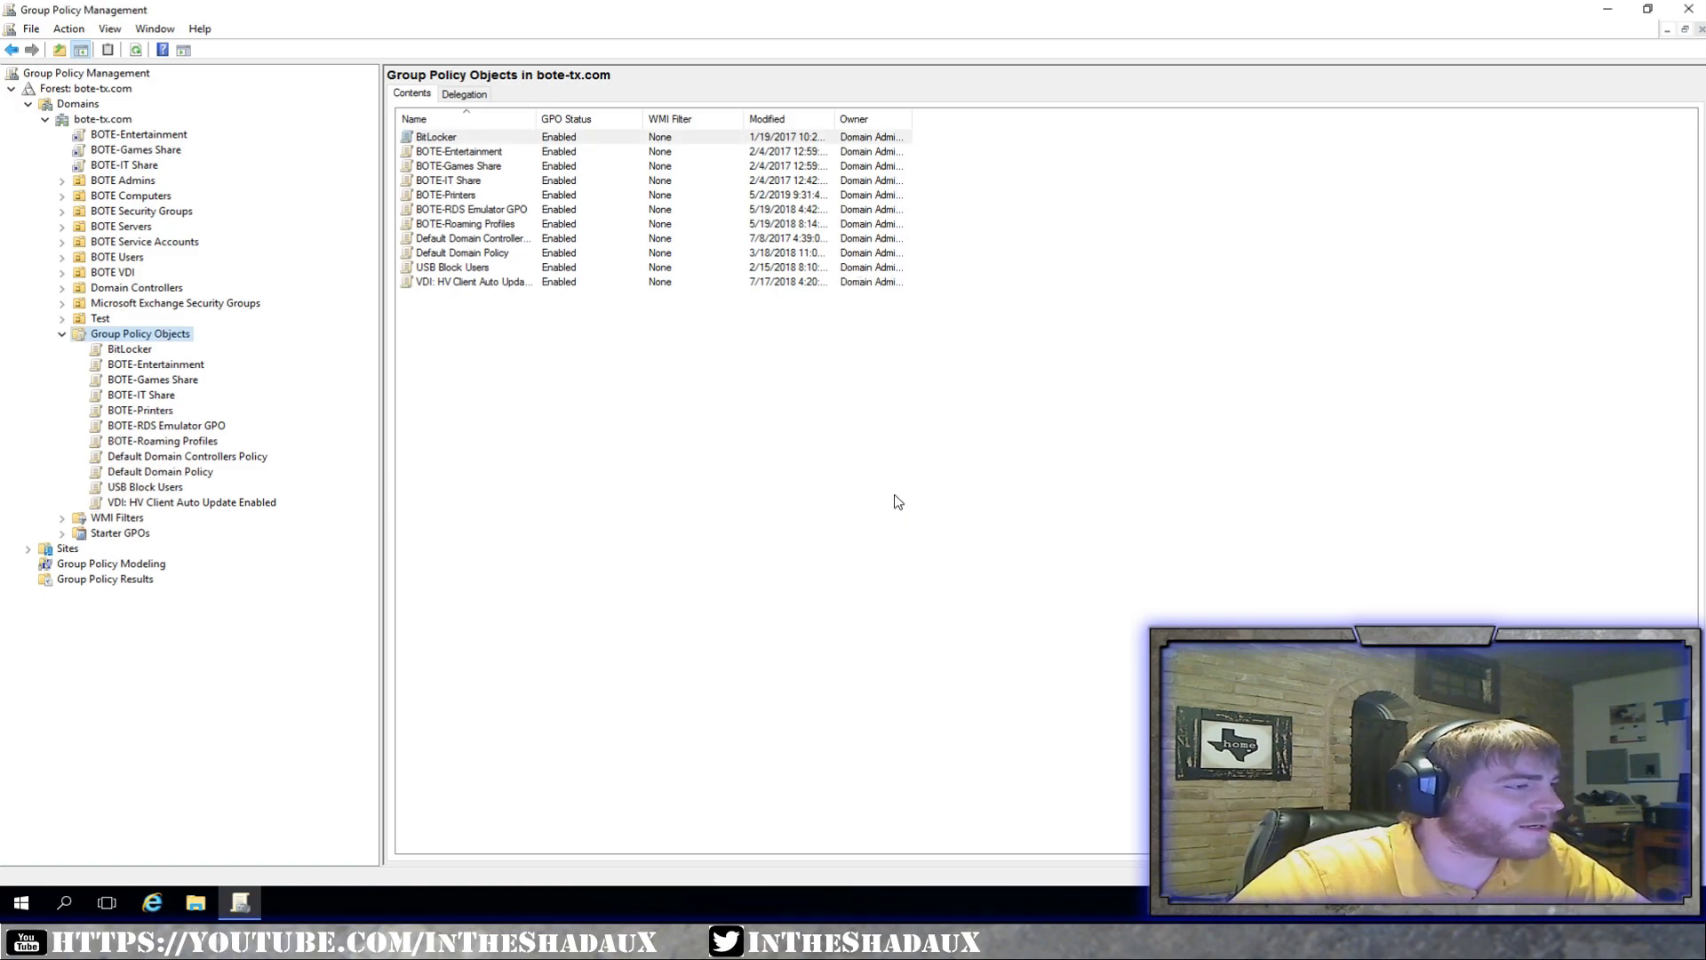
Edit BOTE-Printers in the Group Policy Management Editor and move the editor window aside.
{"action": "right_click", "coordinate": [140, 411]}
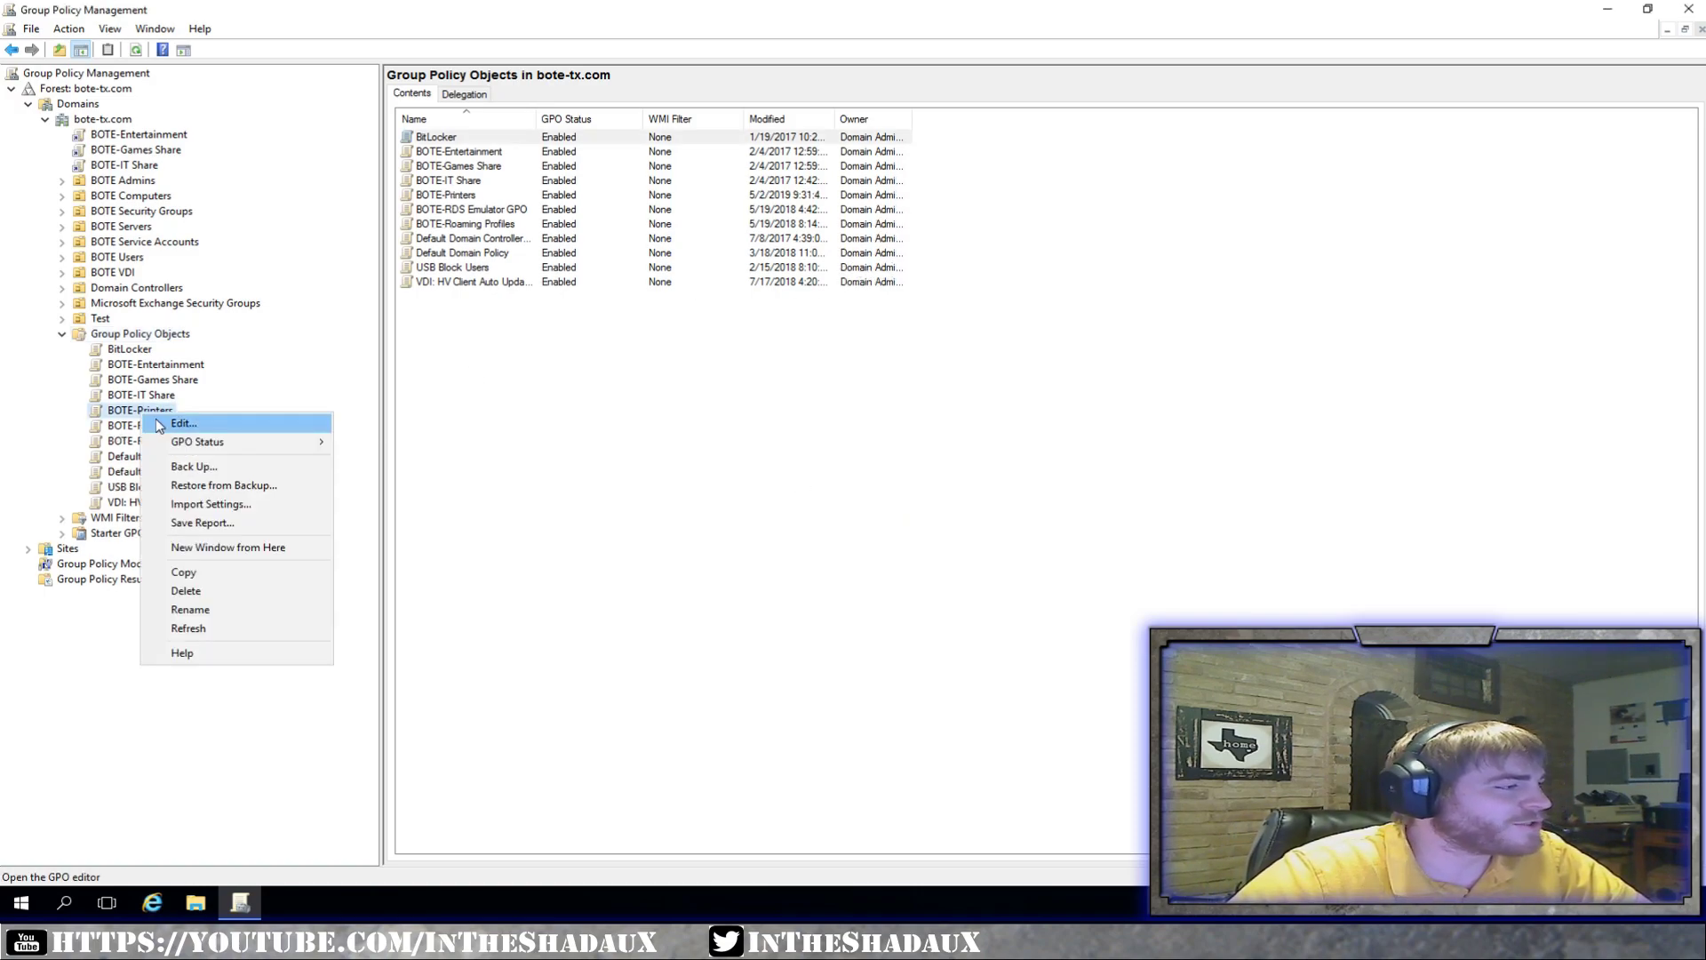
{"action": "left_click", "coordinate": [157, 419]}
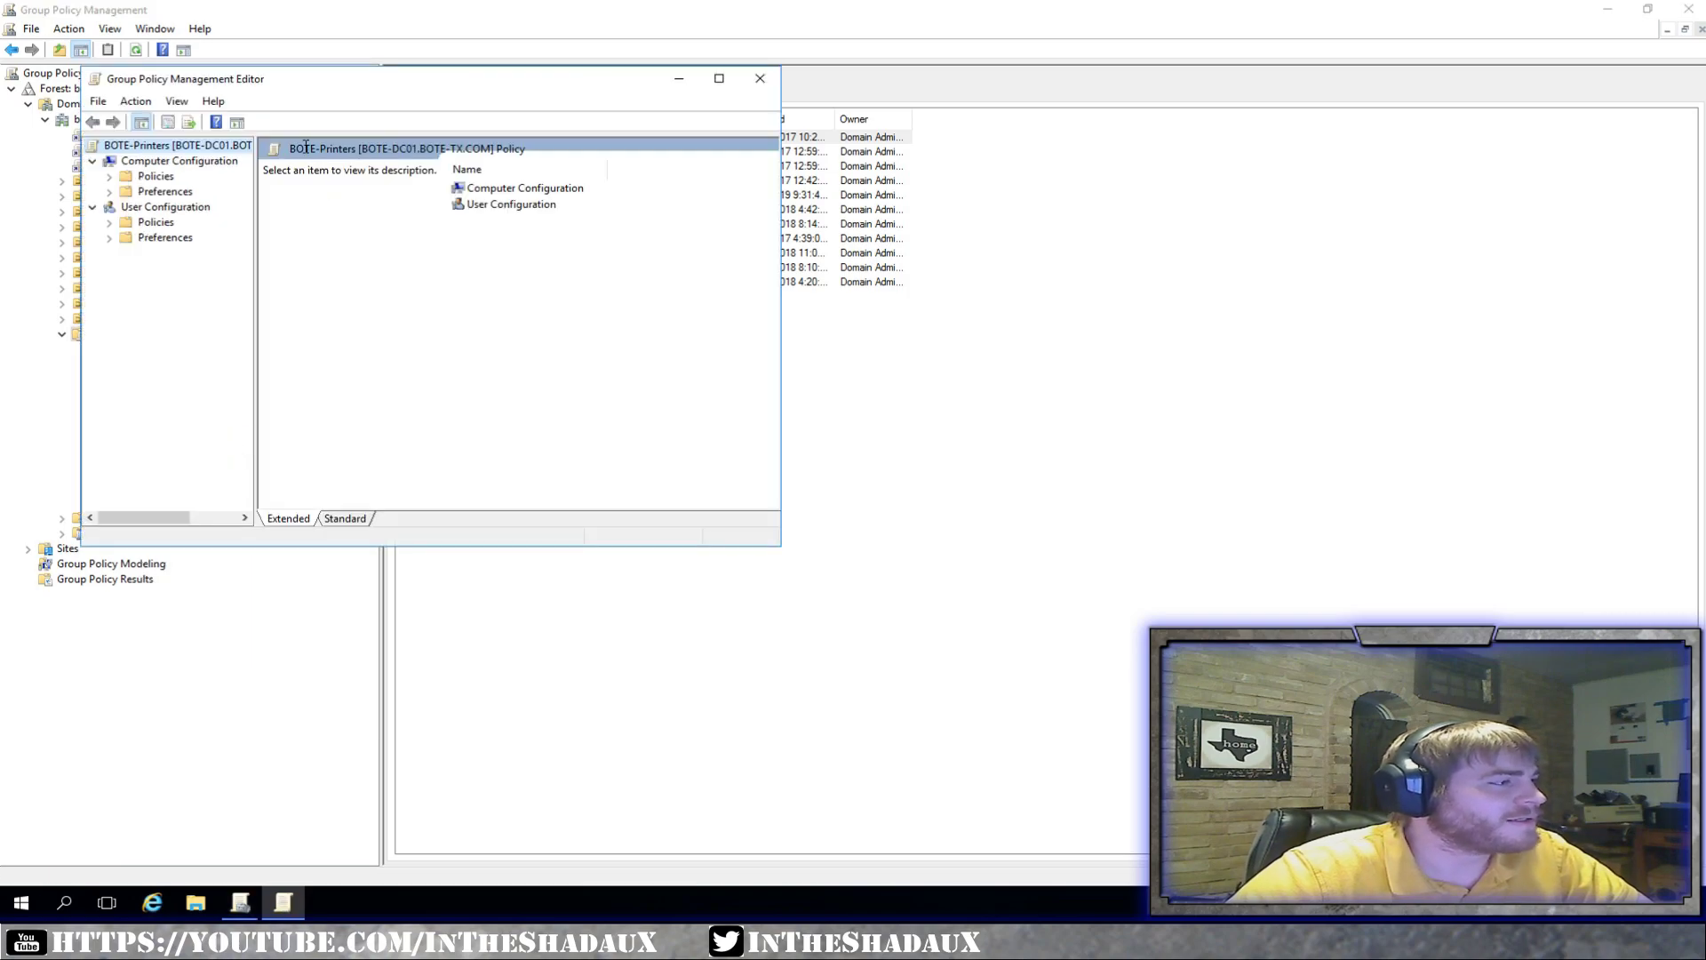
{"action": "left_click_drag", "start_coordinate": [305, 83], "coordinate": [434, 82]}
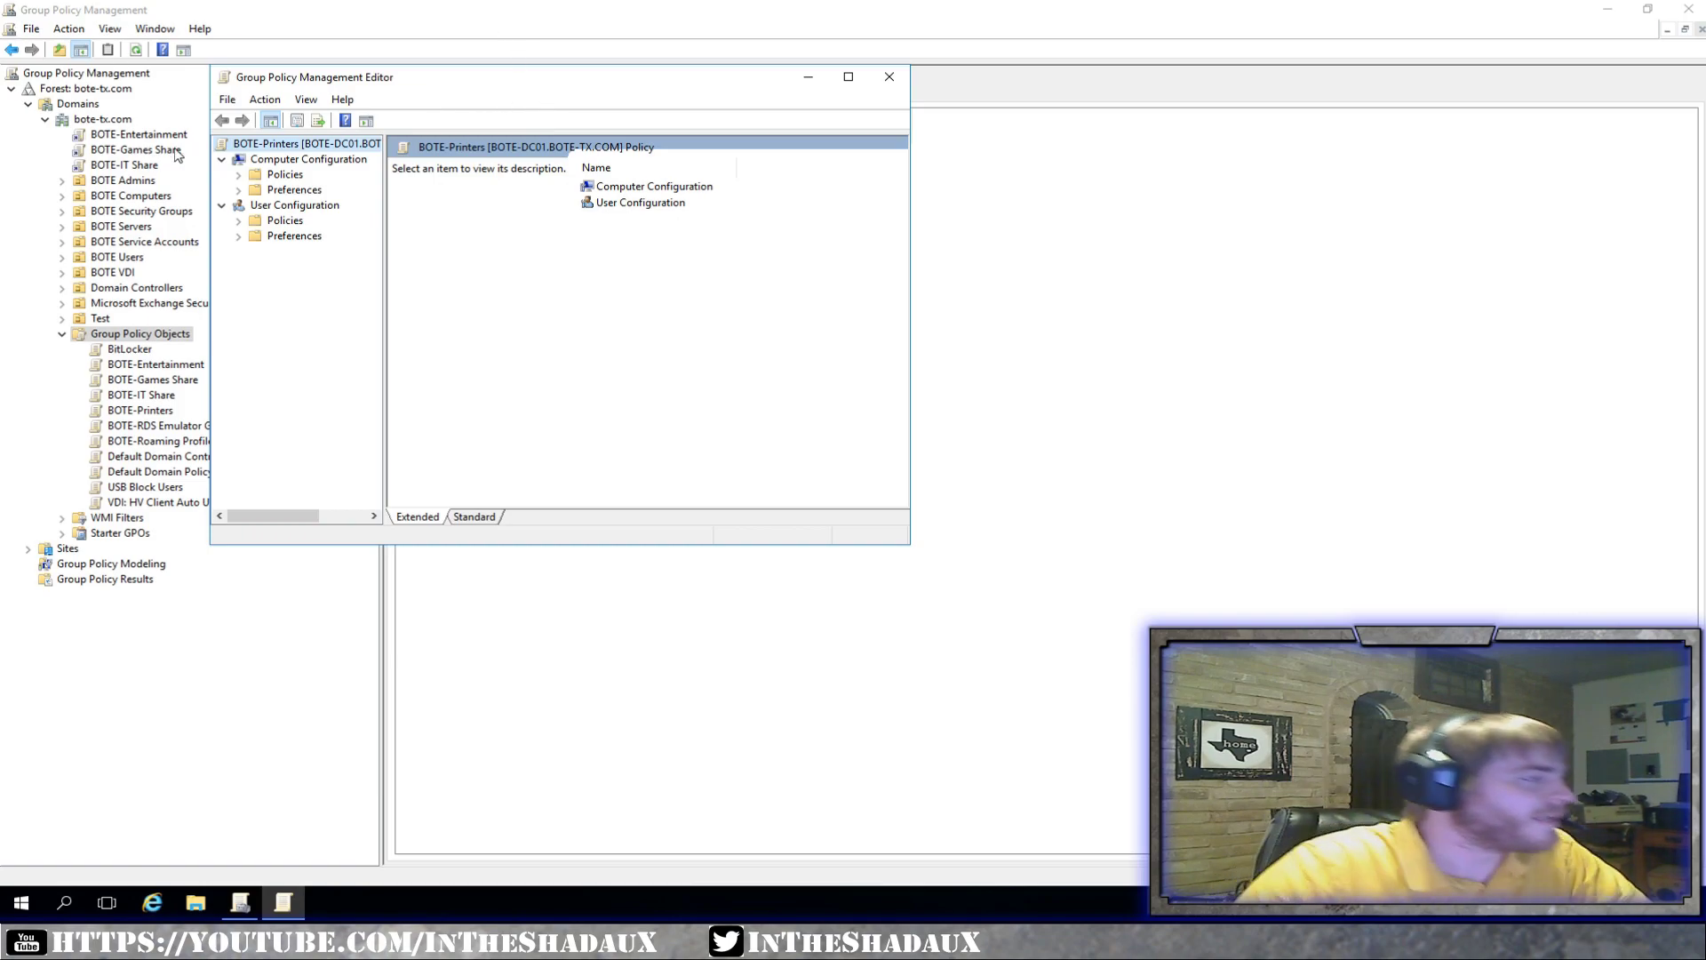
Expand User Configuration Preferences to Control Panel Settings and select Printers.
{"action": "left_click", "coordinate": [264, 238]}
{"action": "left_click", "coordinate": [263, 240]}
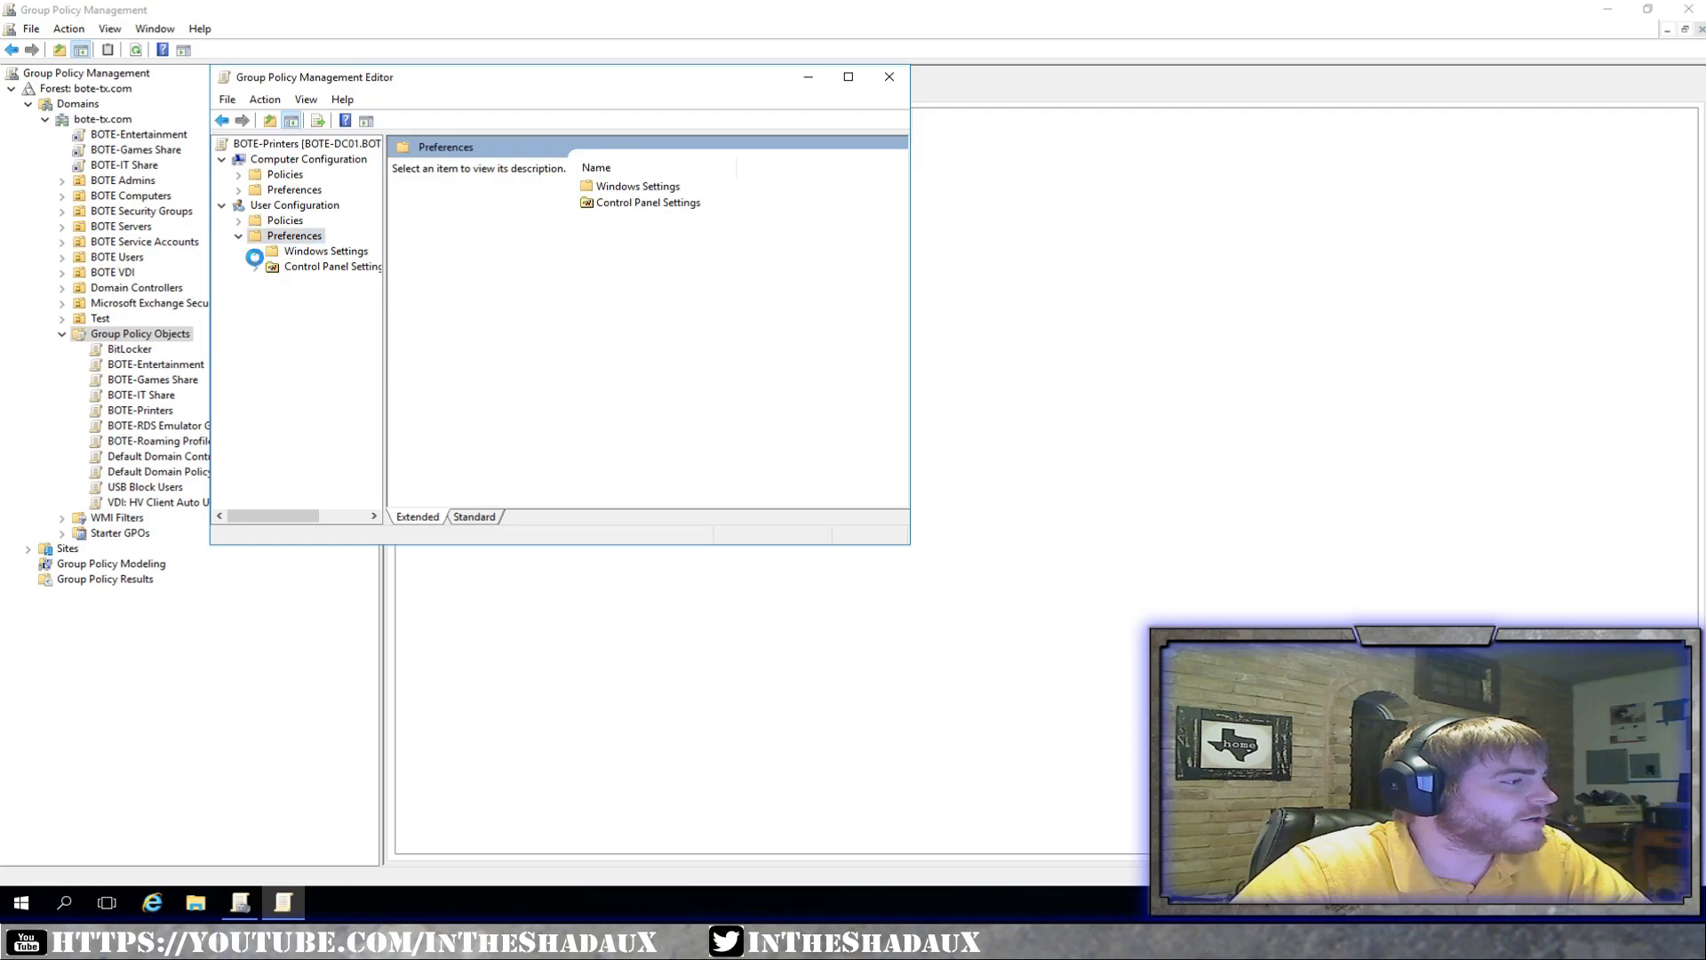
{"action": "left_click", "coordinate": [255, 251]}
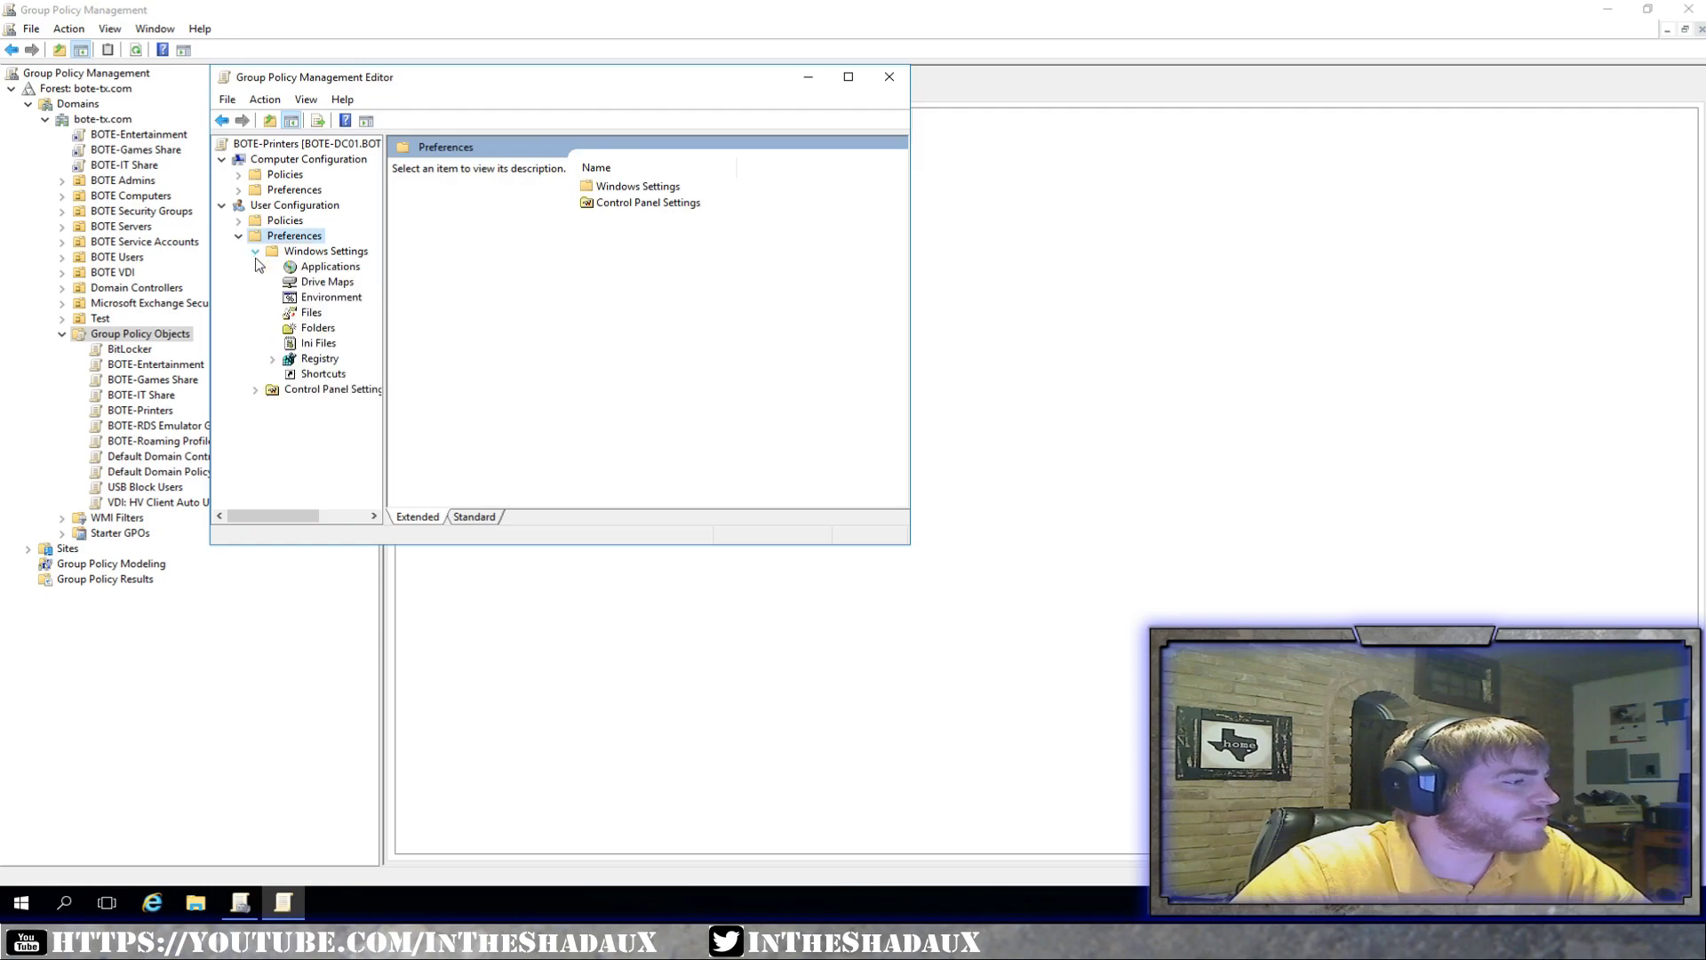
{"action": "left_click", "coordinate": [255, 390]}
{"action": "left_click", "coordinate": [255, 190]}
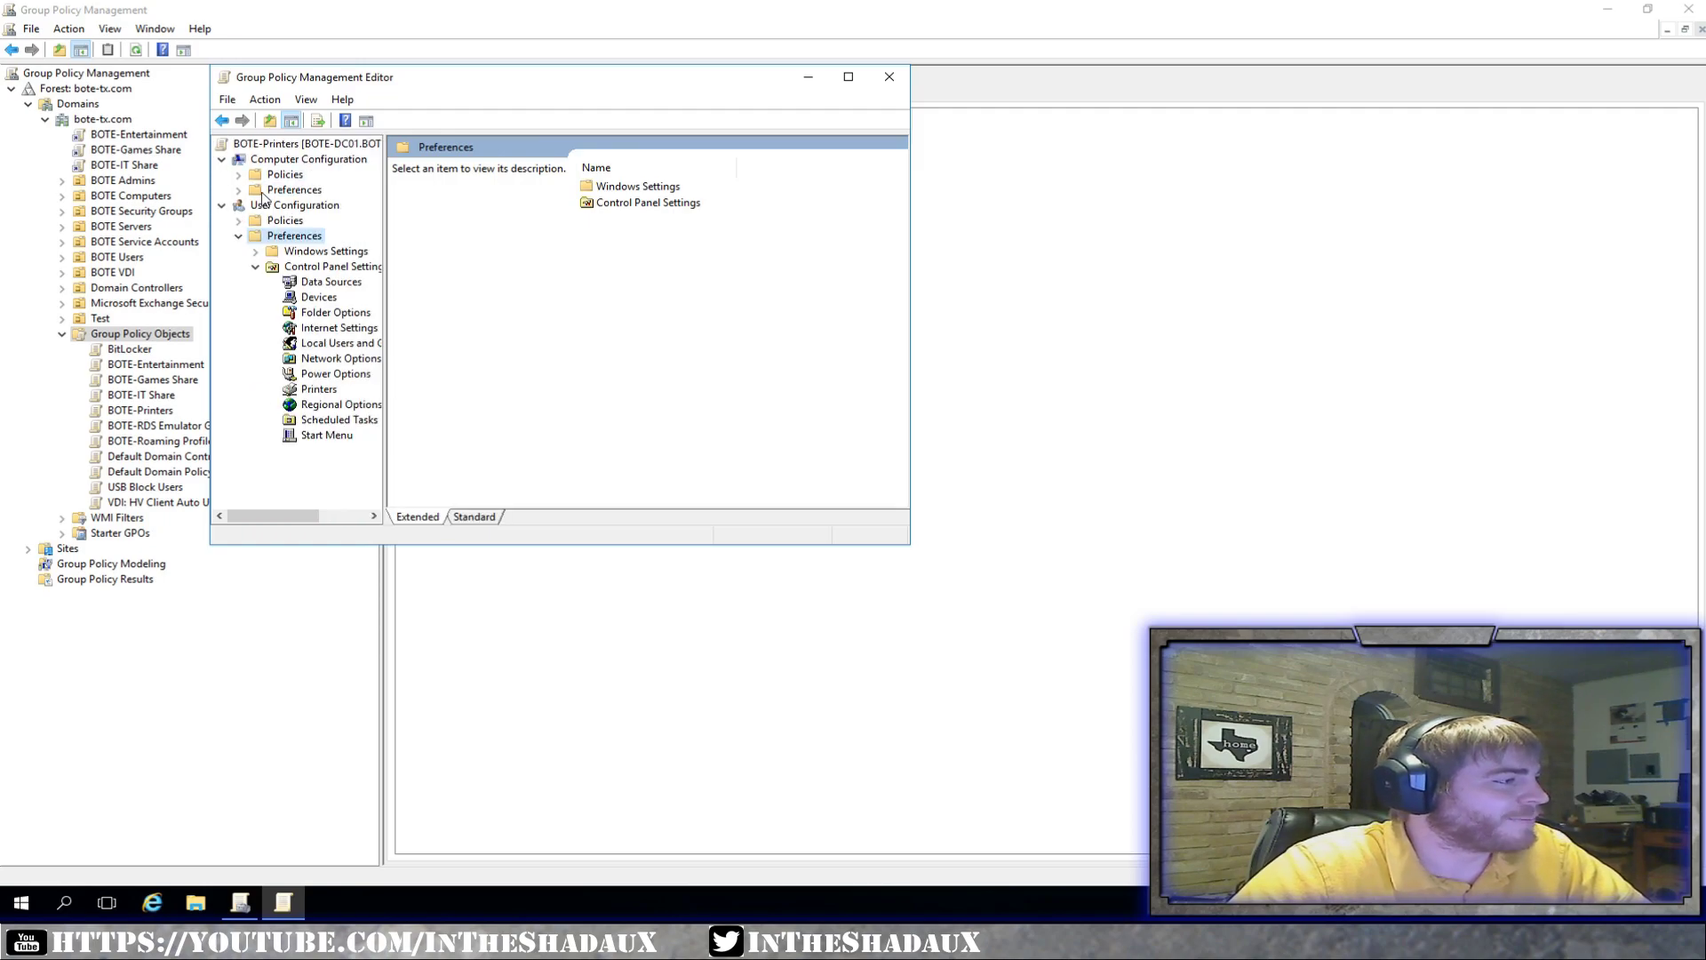
{"action": "left_click", "coordinate": [313, 393]}
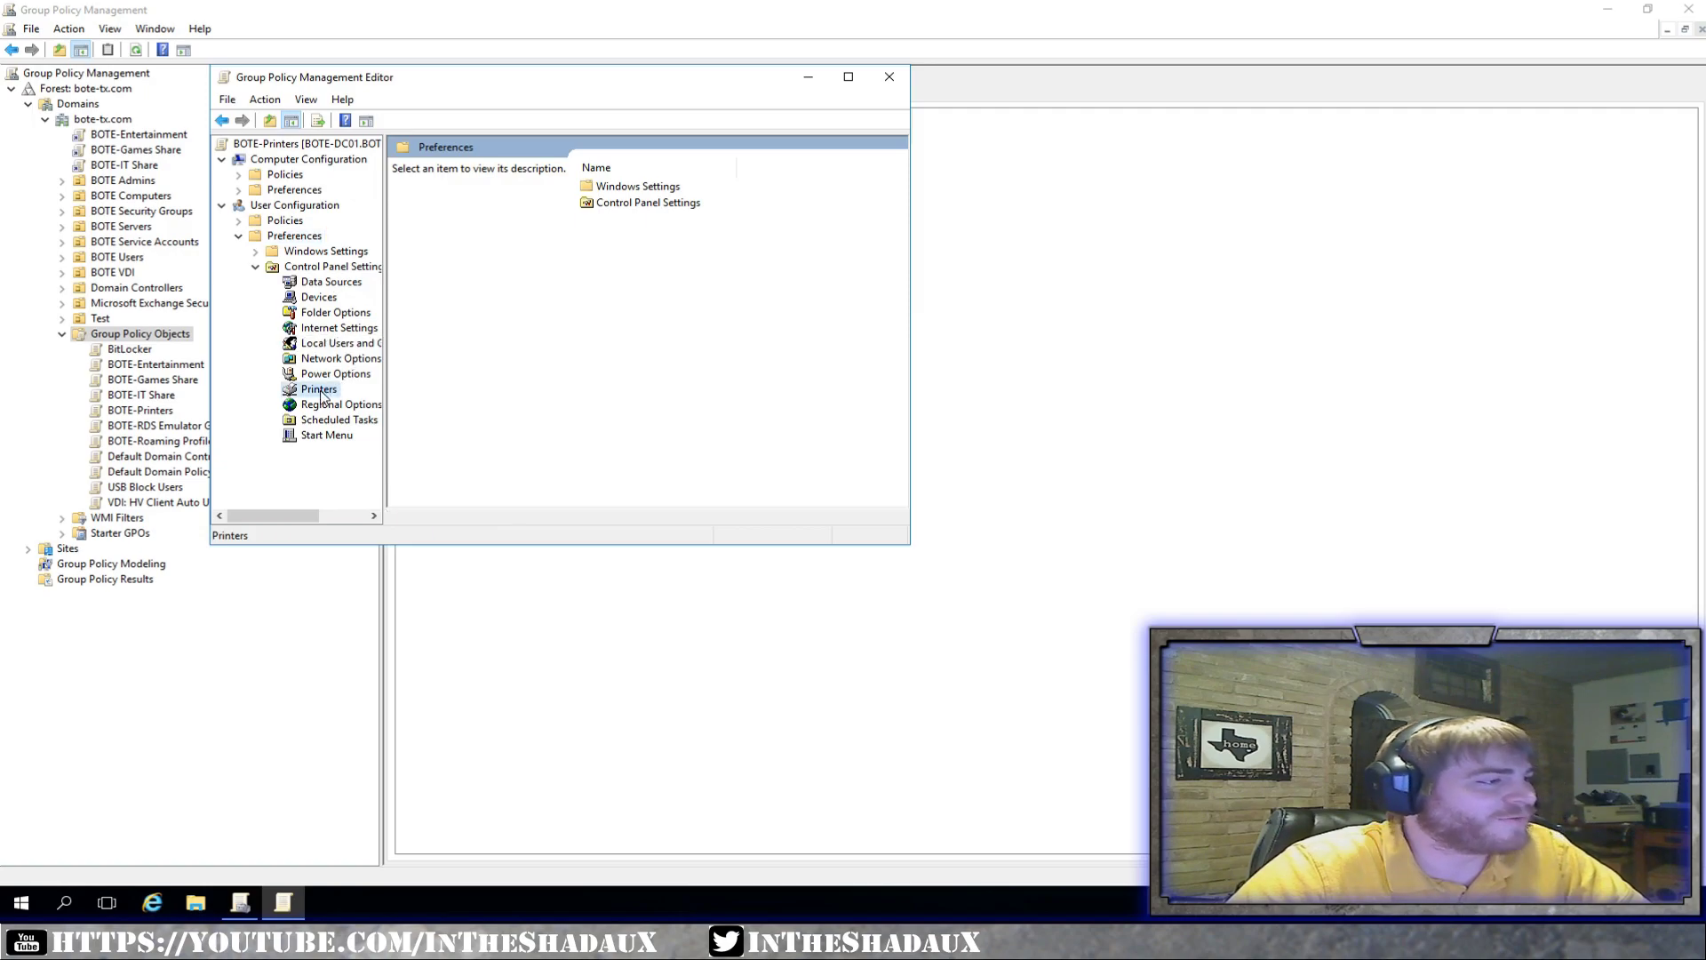
Add a new Shared Printer item and search the directory for shared printers.
{"action": "right_click", "coordinate": [308, 394]}
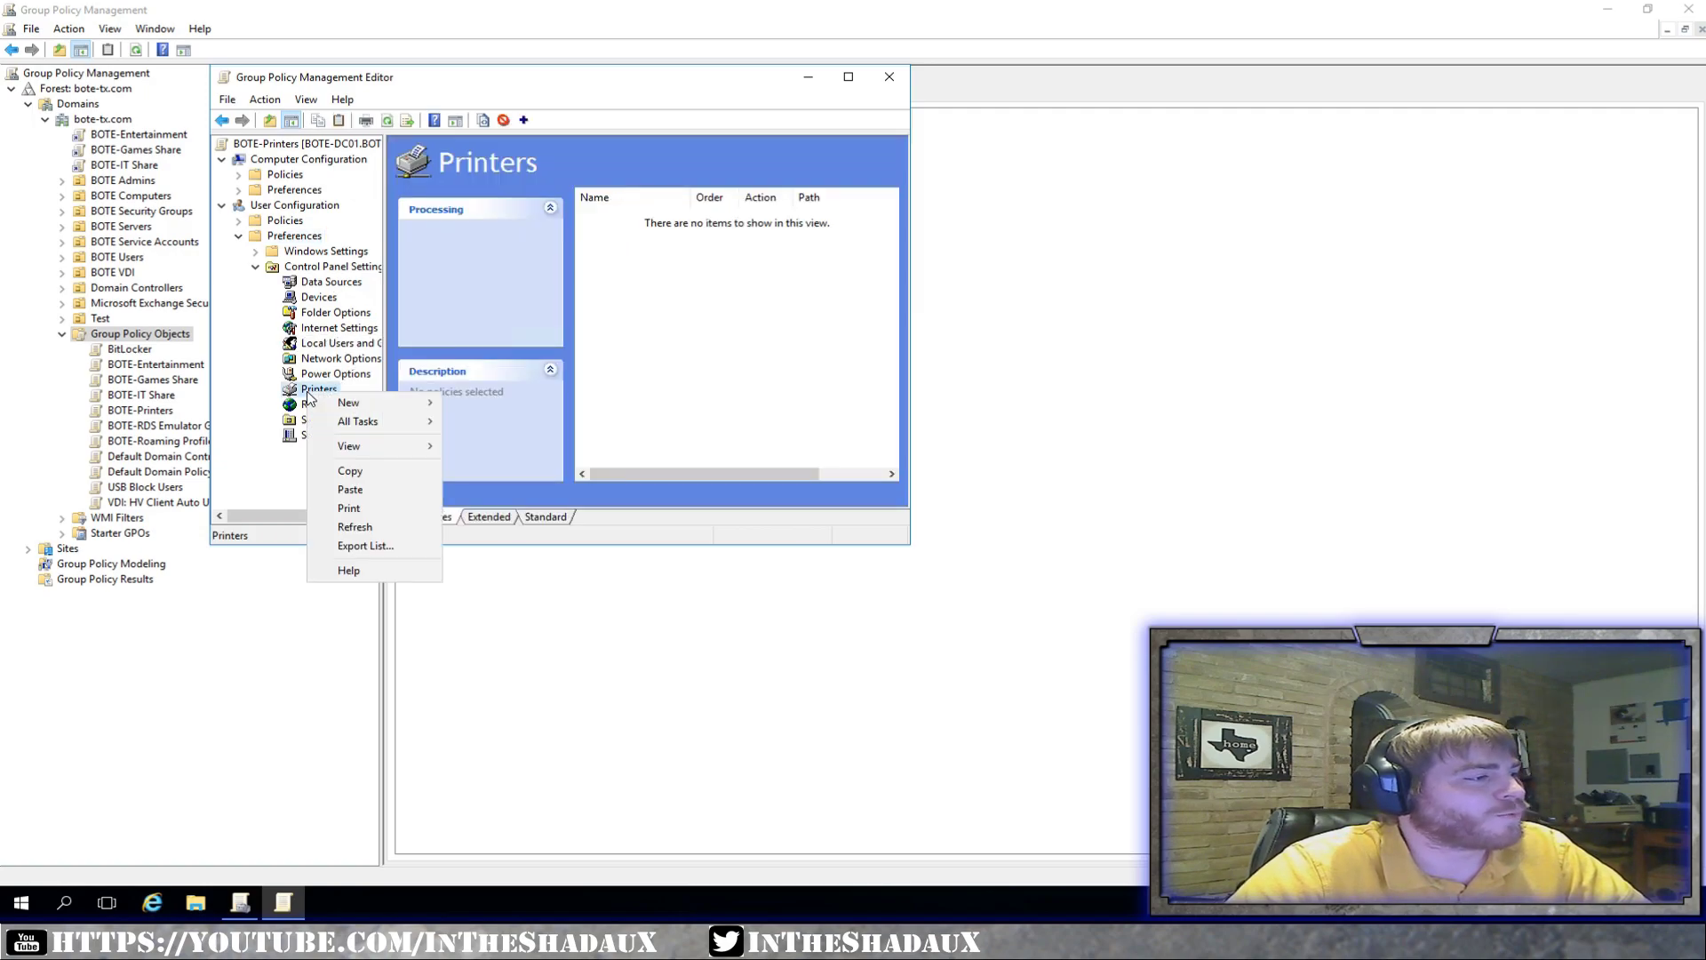
{"action": "mouse_move", "coordinate": [355, 407]}
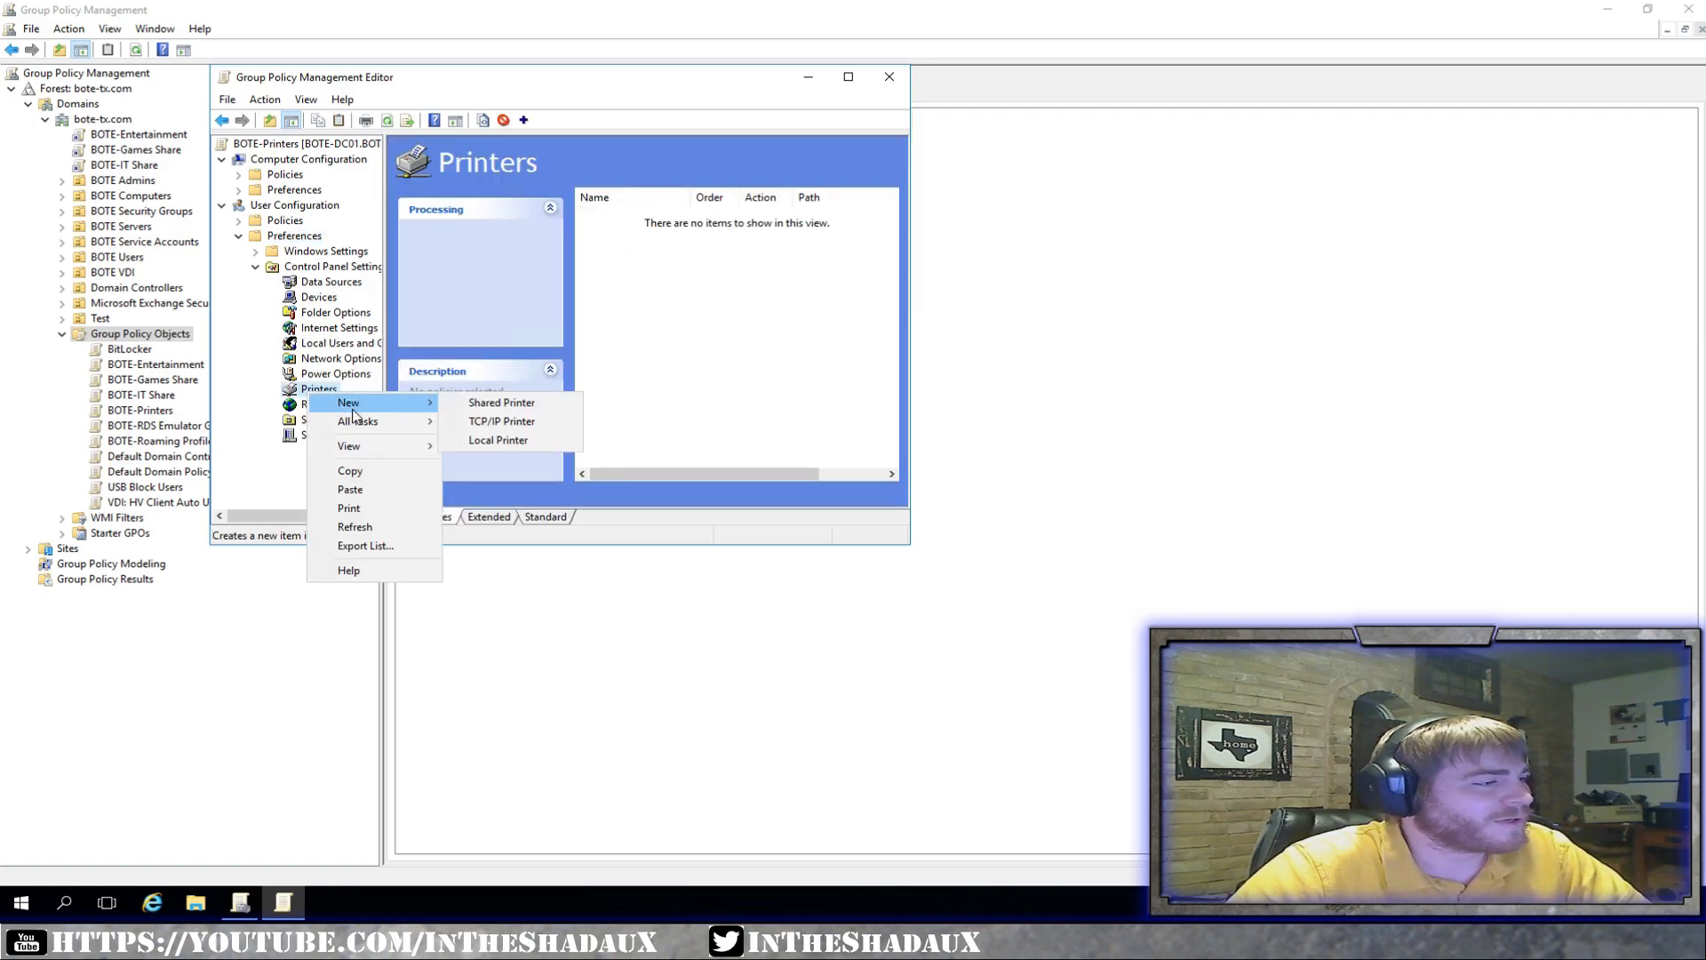
{"action": "left_click", "coordinate": [492, 403]}
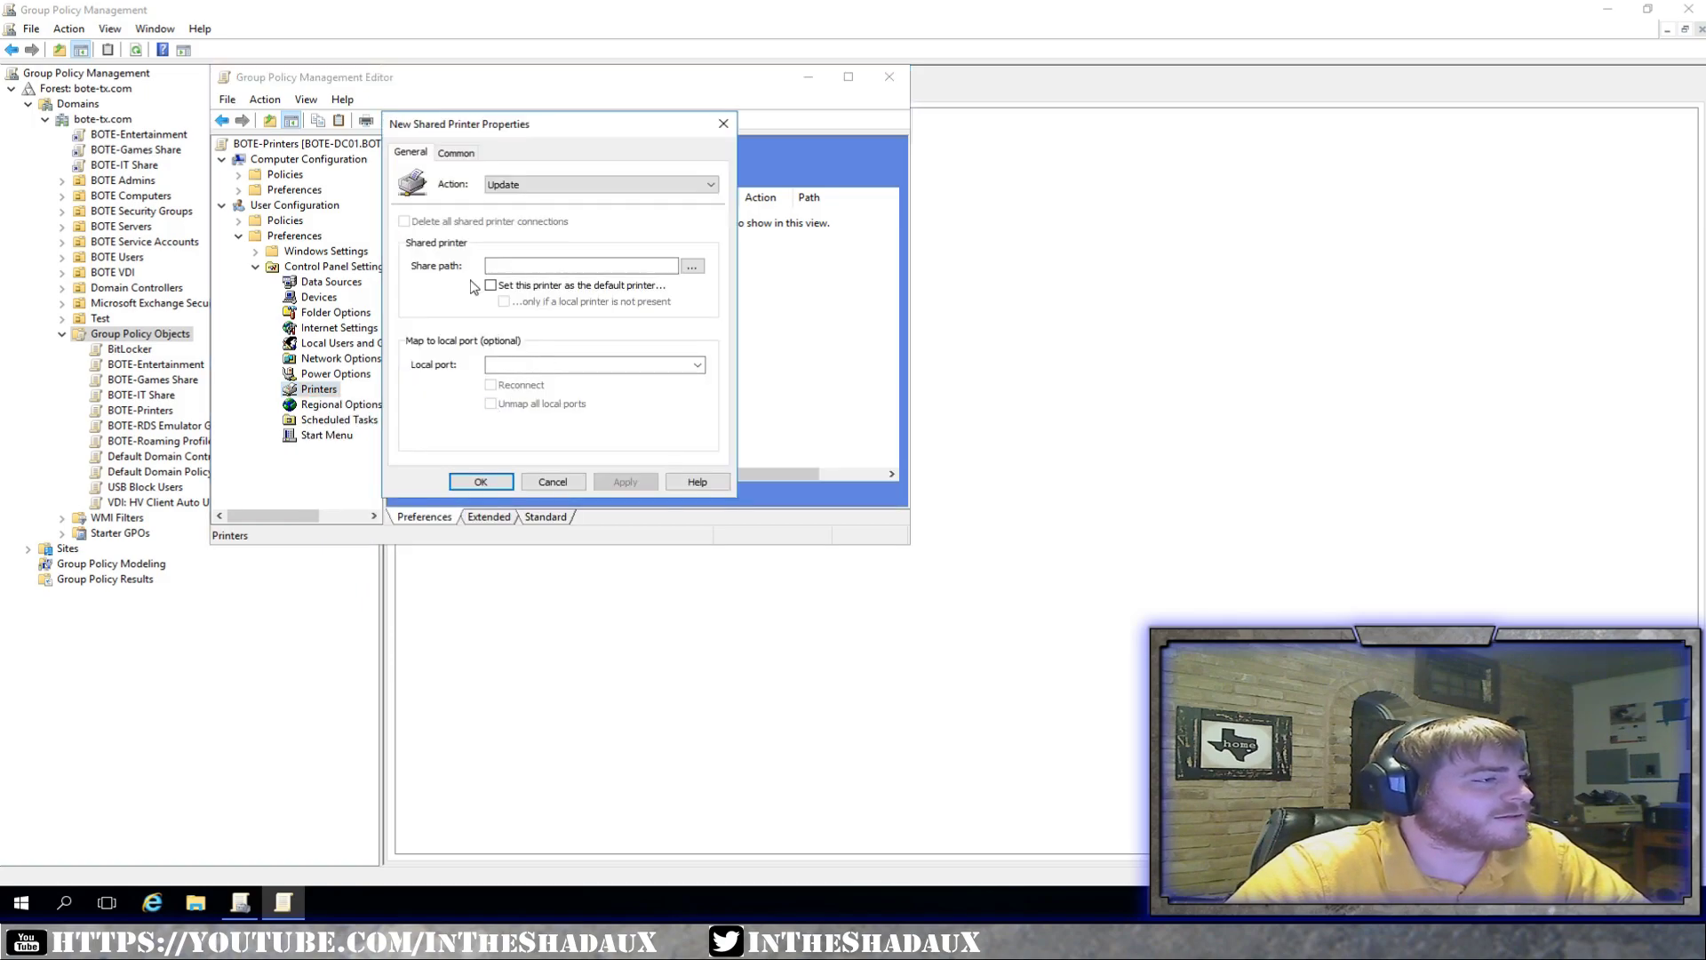
{"action": "left_click", "coordinate": [692, 267]}
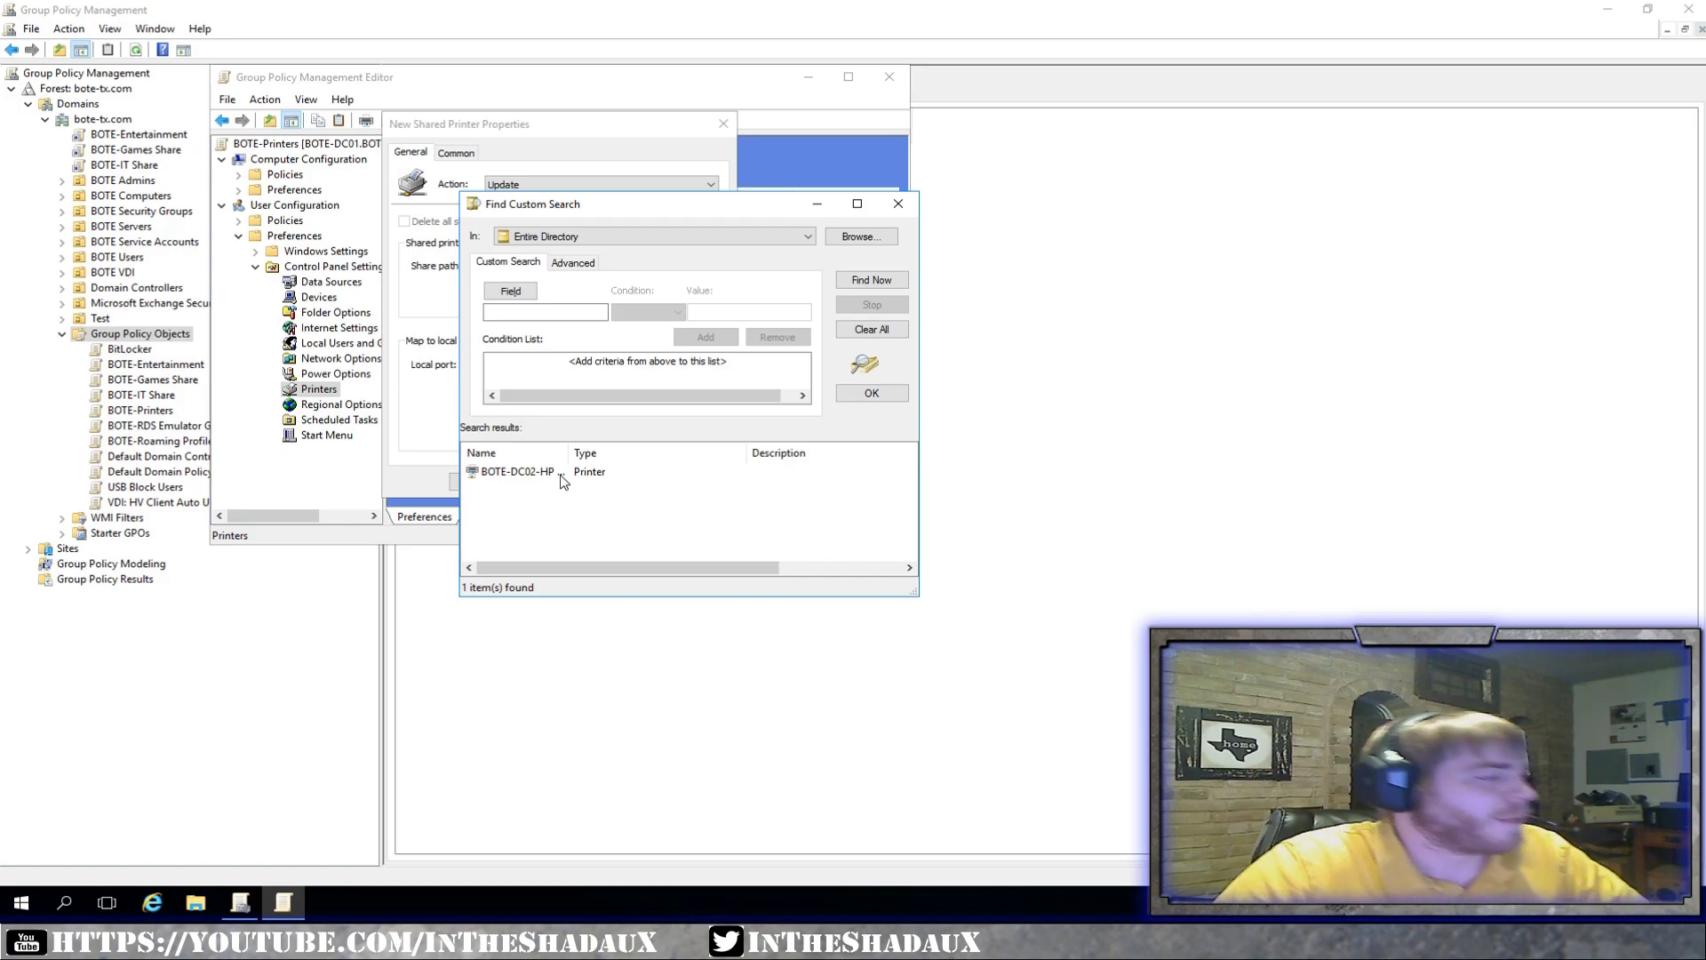
Point the printer to \\BOTE-DC02\HP Color LaserJet 3600, default only if no local printer exists.
{"action": "left_click", "coordinate": [562, 478]}
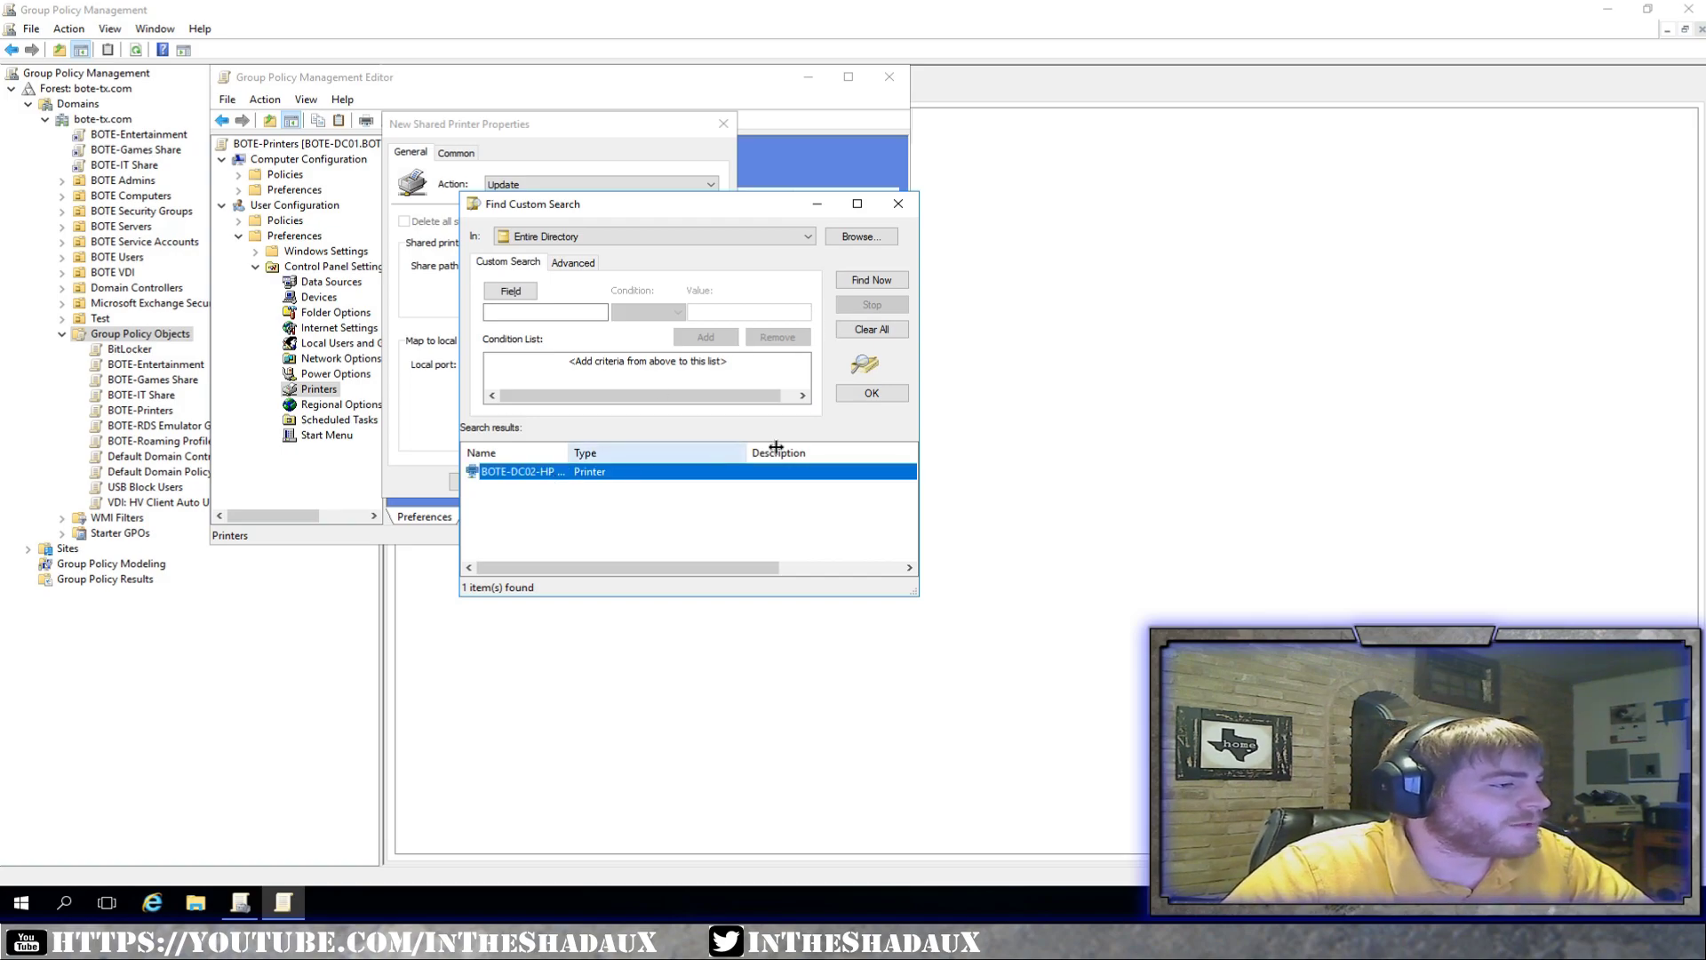
{"action": "double_click", "coordinate": [549, 471]}
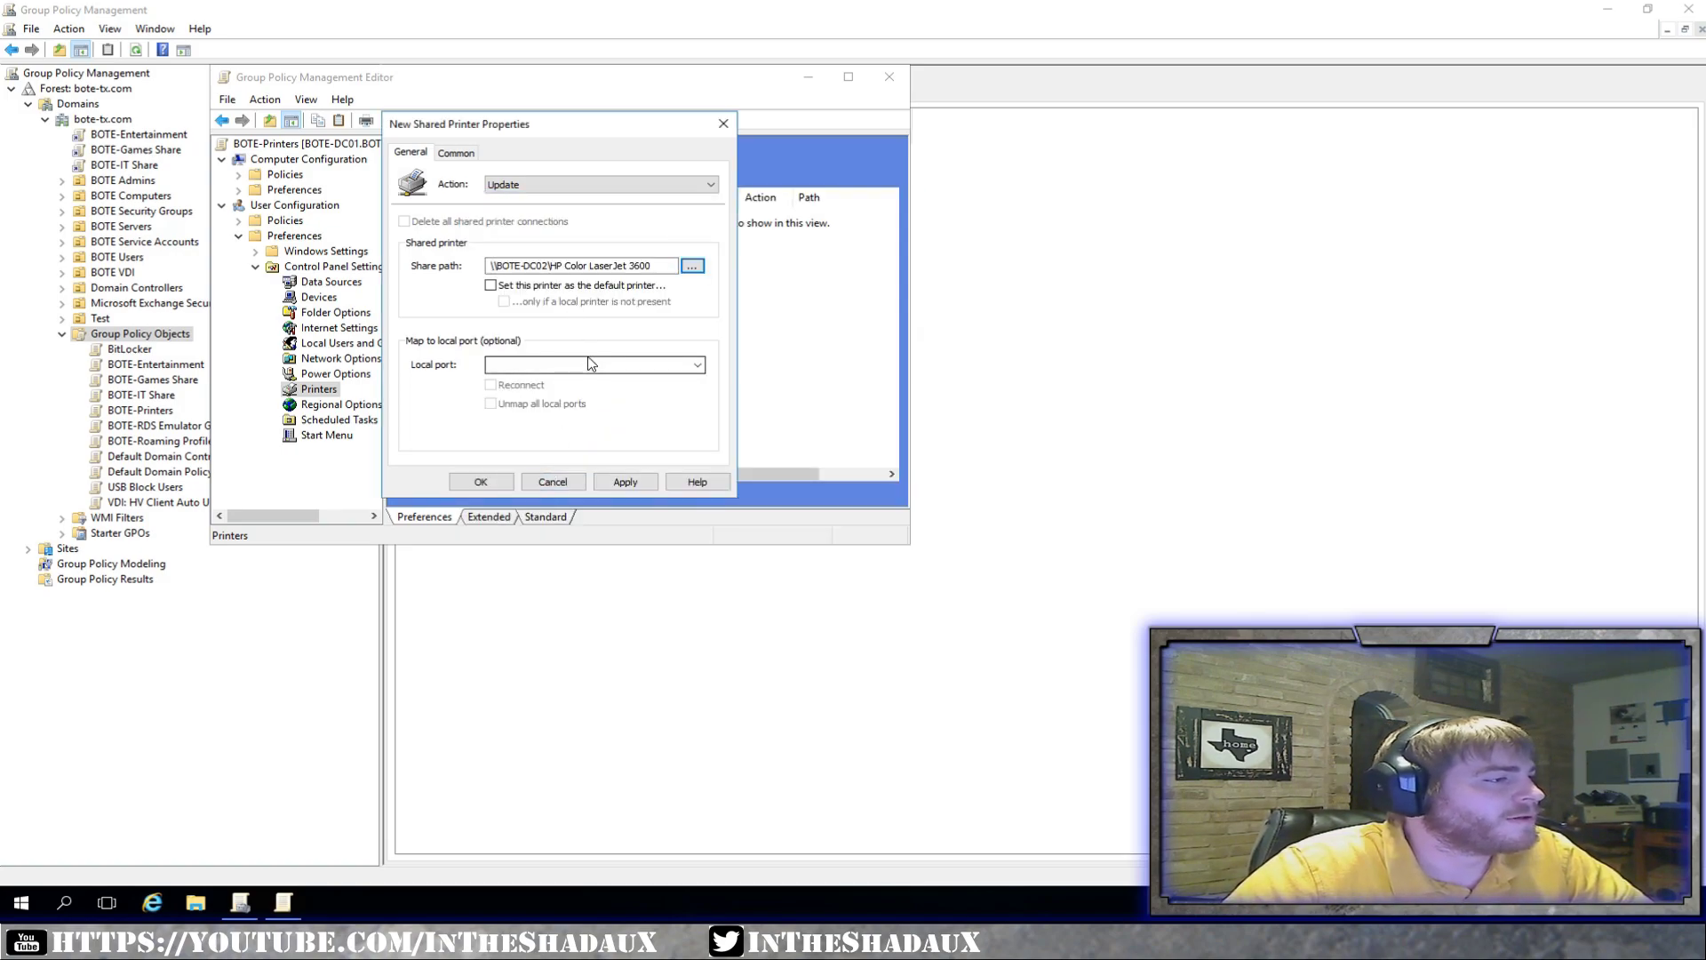
{"action": "left_click", "coordinate": [562, 286]}
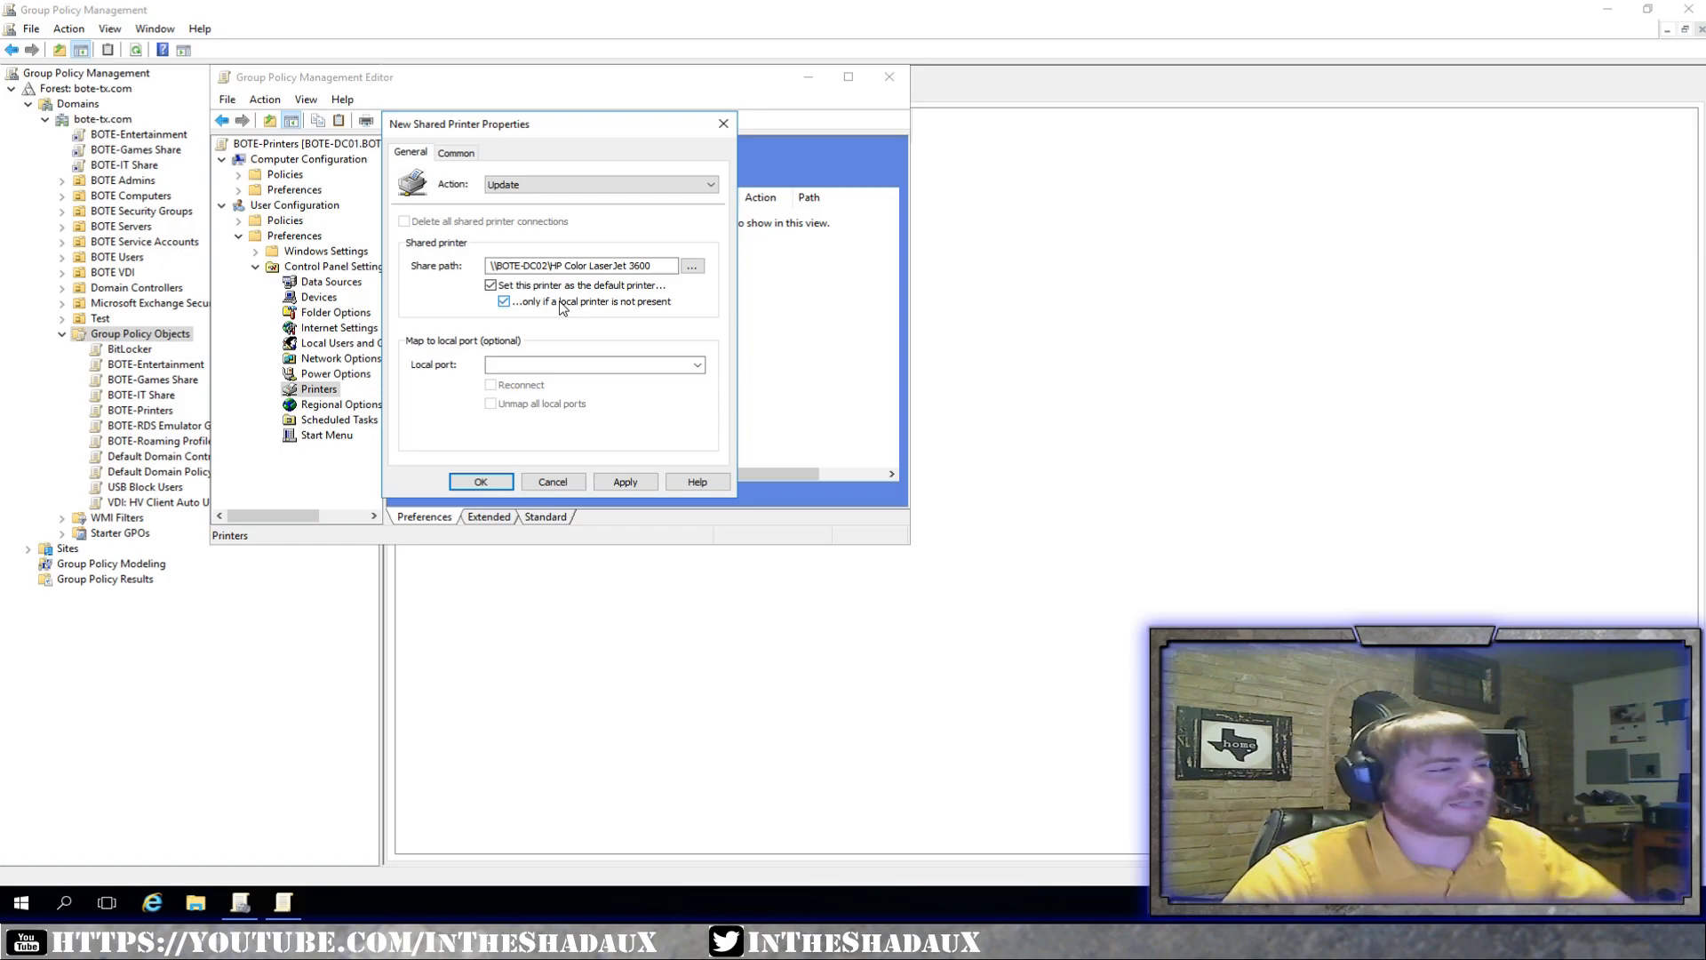
{"action": "left_click", "coordinate": [457, 154]}
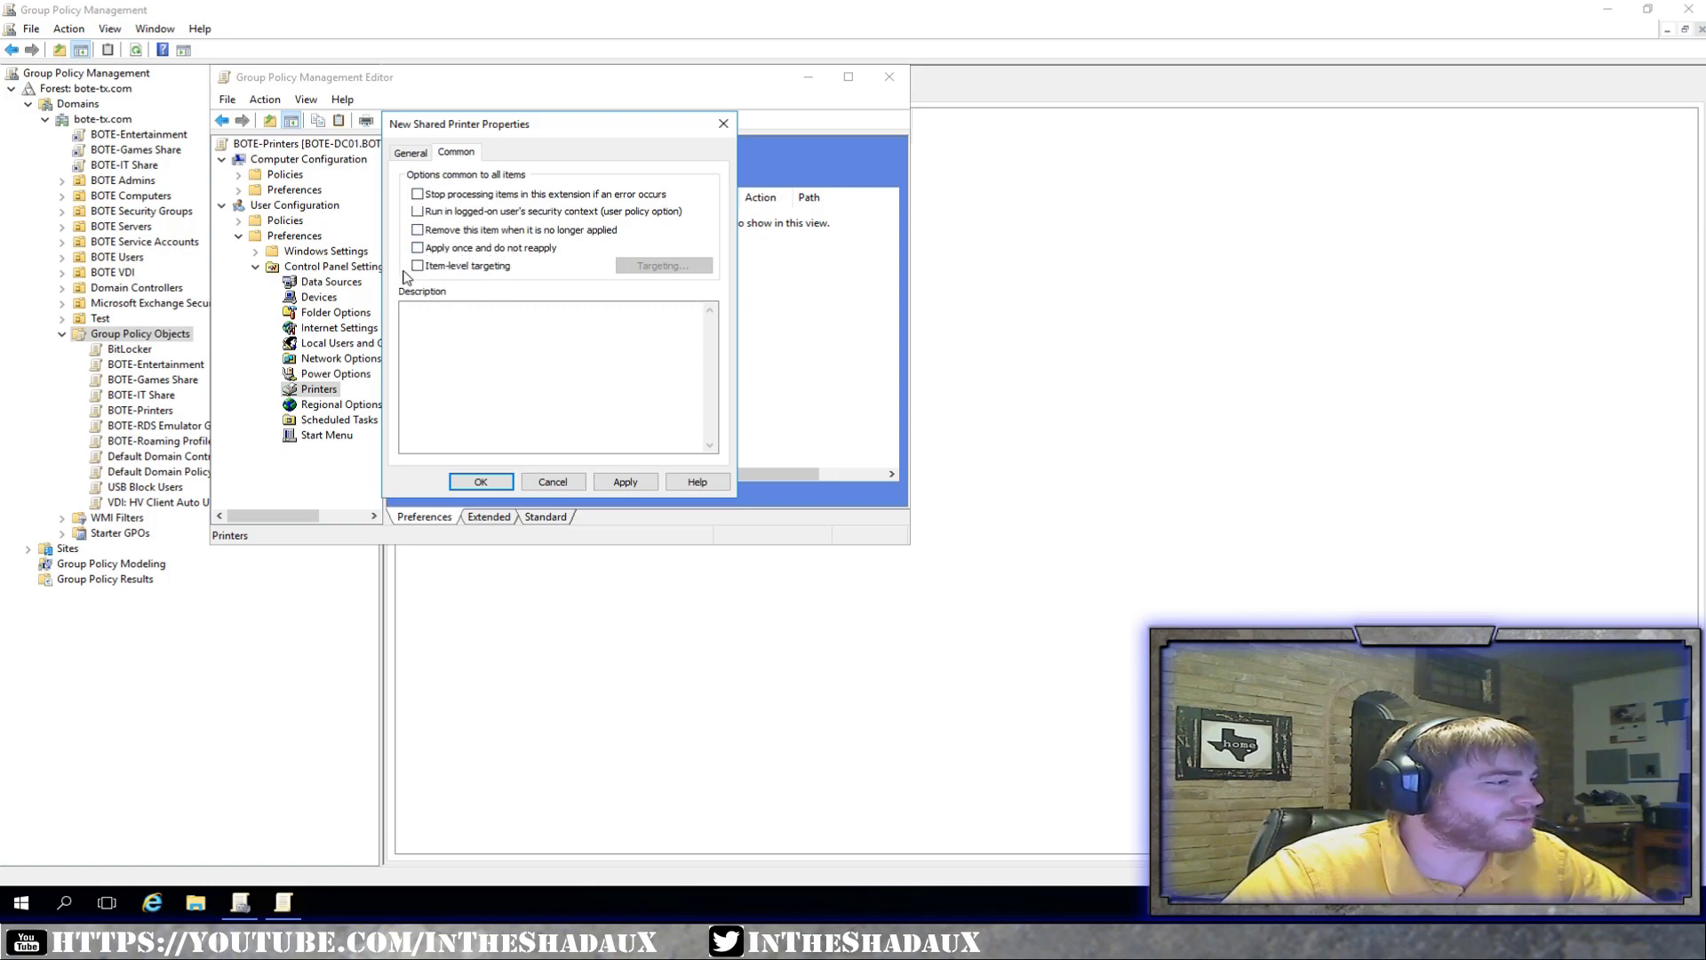
Turn on item-level targeting for the shared printer item.
{"action": "left_click", "coordinate": [436, 268]}
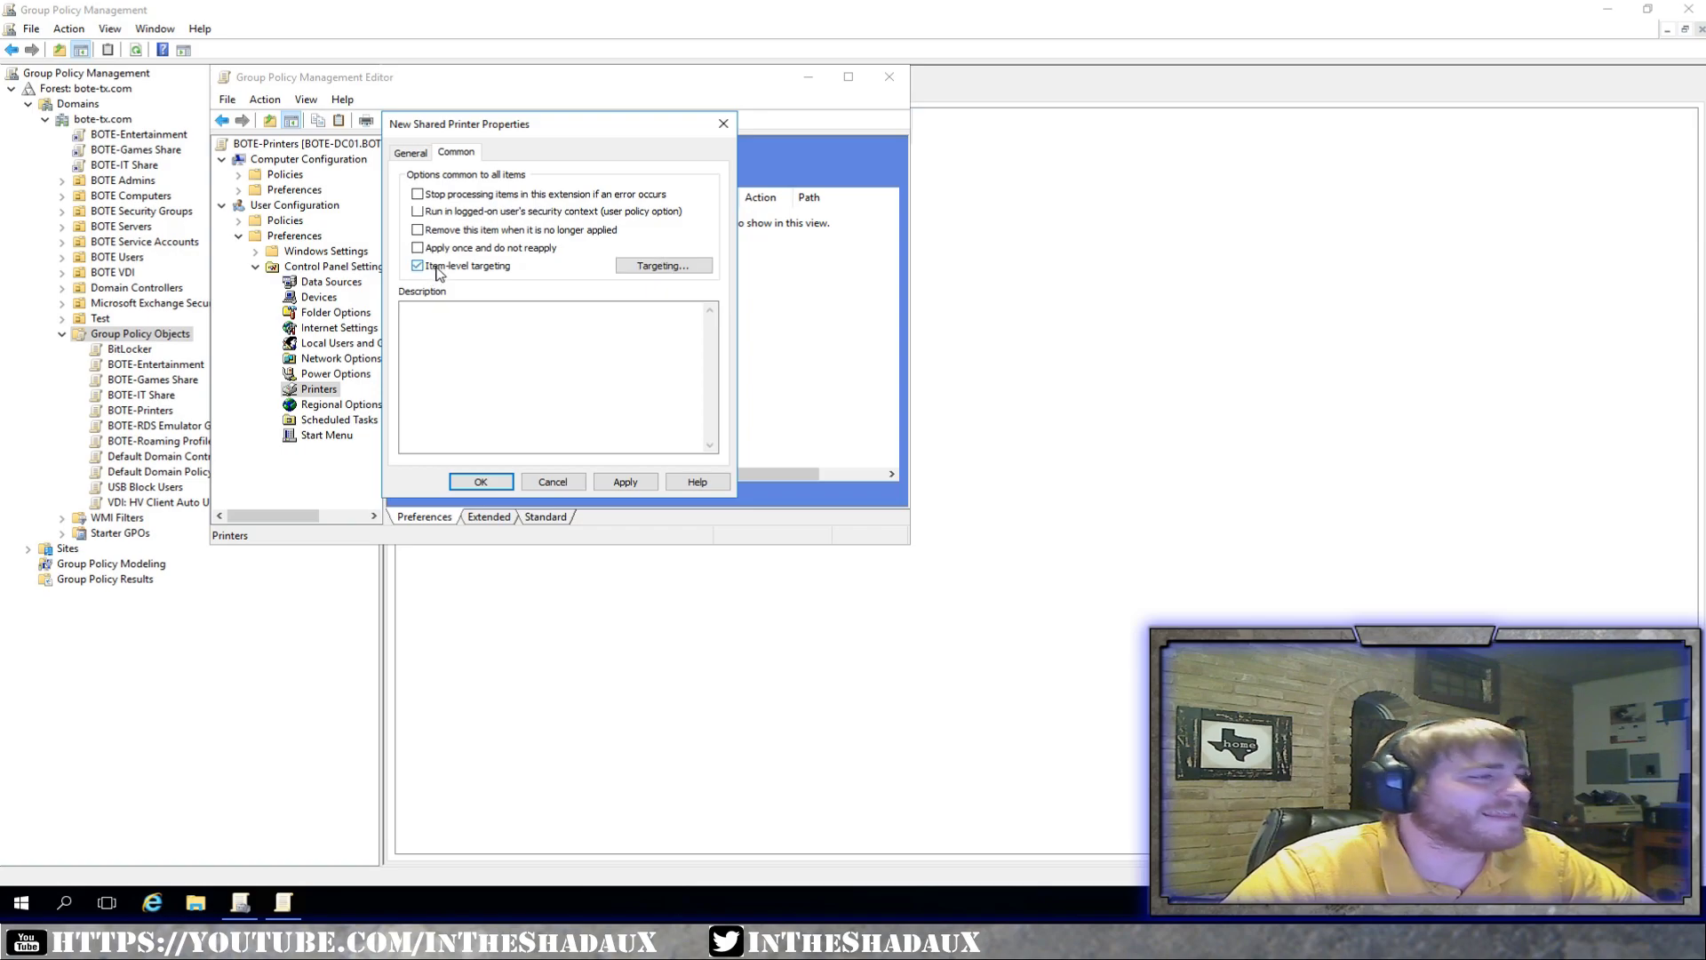
{"action": "left_click", "coordinate": [663, 266]}
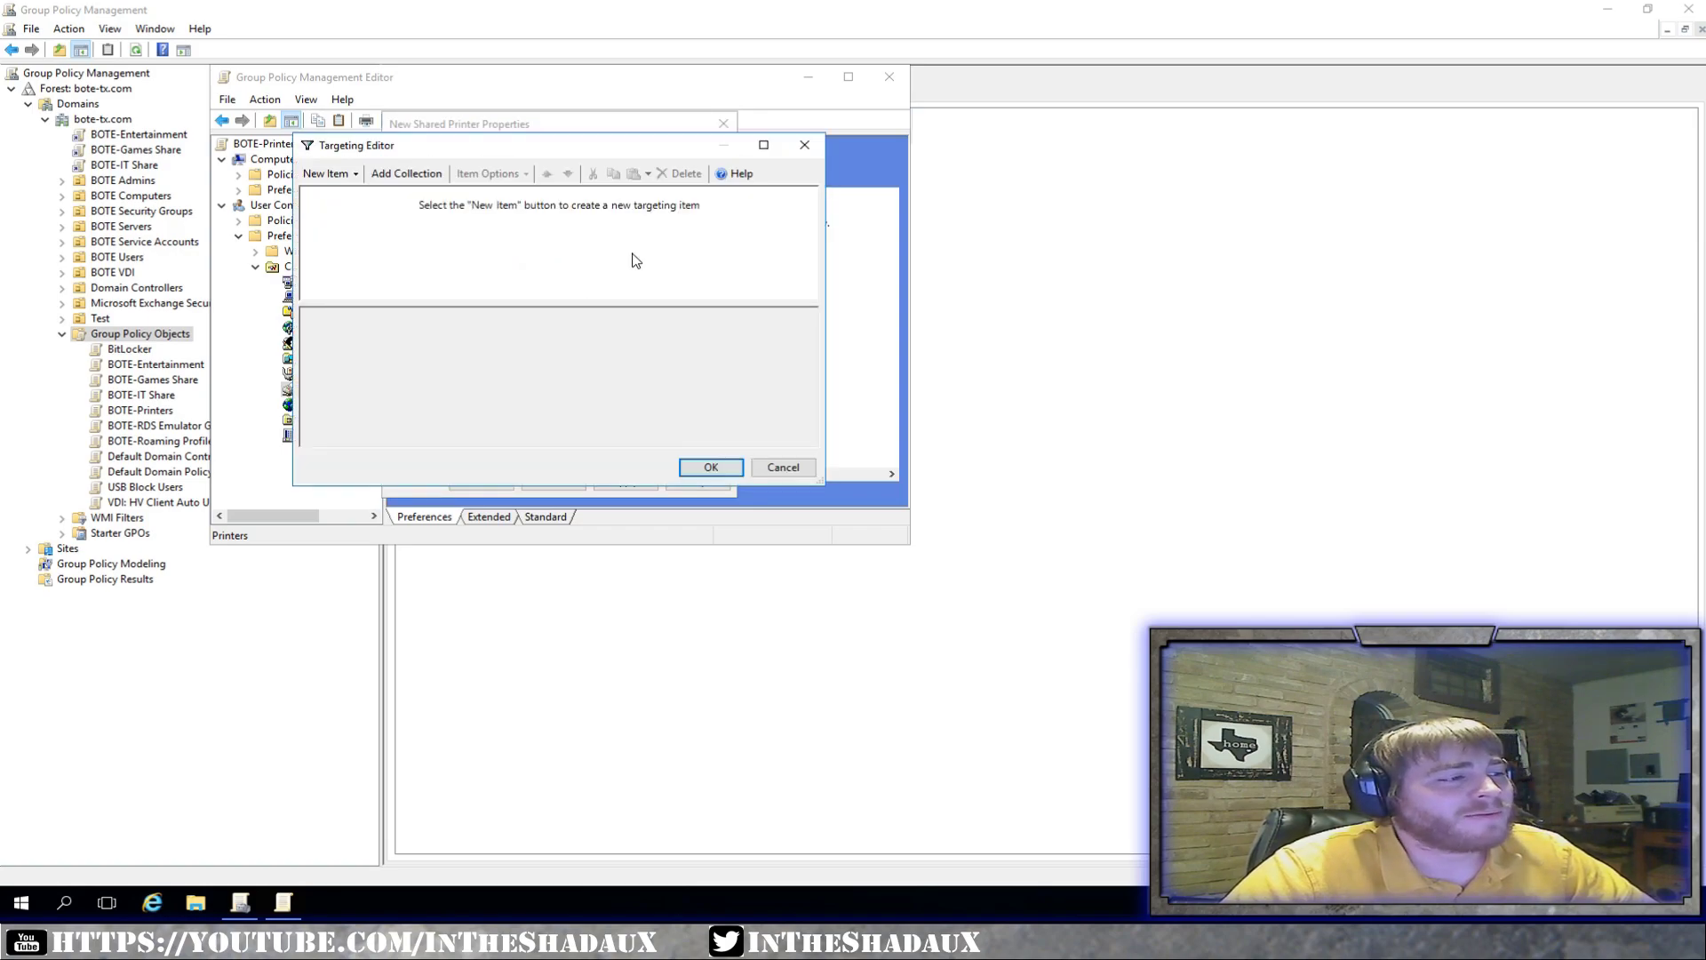
{"action": "left_click", "coordinate": [782, 466]}
{"action": "left_click", "coordinate": [493, 271]}
{"action": "left_click", "coordinate": [491, 271]}
{"action": "left_click", "coordinate": [490, 271]}
{"action": "left_click", "coordinate": [490, 272]}
{"action": "left_click", "coordinate": [488, 272]}
{"action": "left_click", "coordinate": [487, 272]}
{"action": "left_click", "coordinate": [487, 273]}
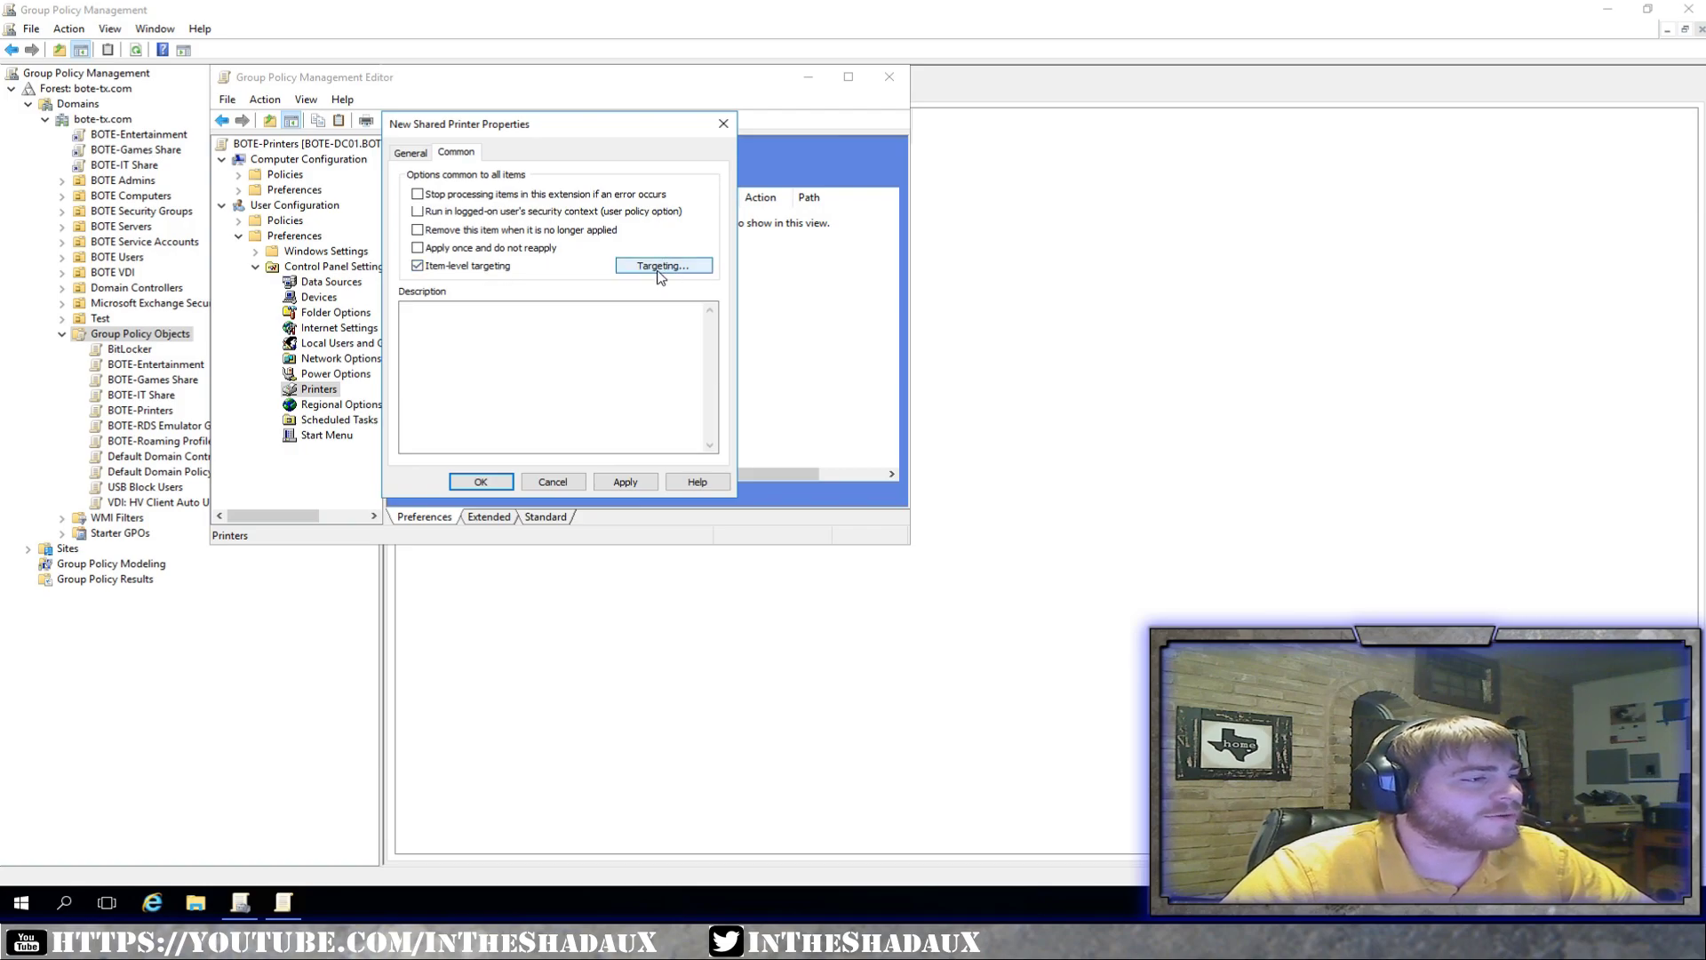
Add a Security Group targeting item in the Targeting Editor and select it.
{"action": "left_click", "coordinate": [659, 271]}
{"action": "left_click_drag", "start_coordinate": [438, 156], "coordinate": [860, 165]}
{"action": "left_click", "coordinate": [758, 182]}
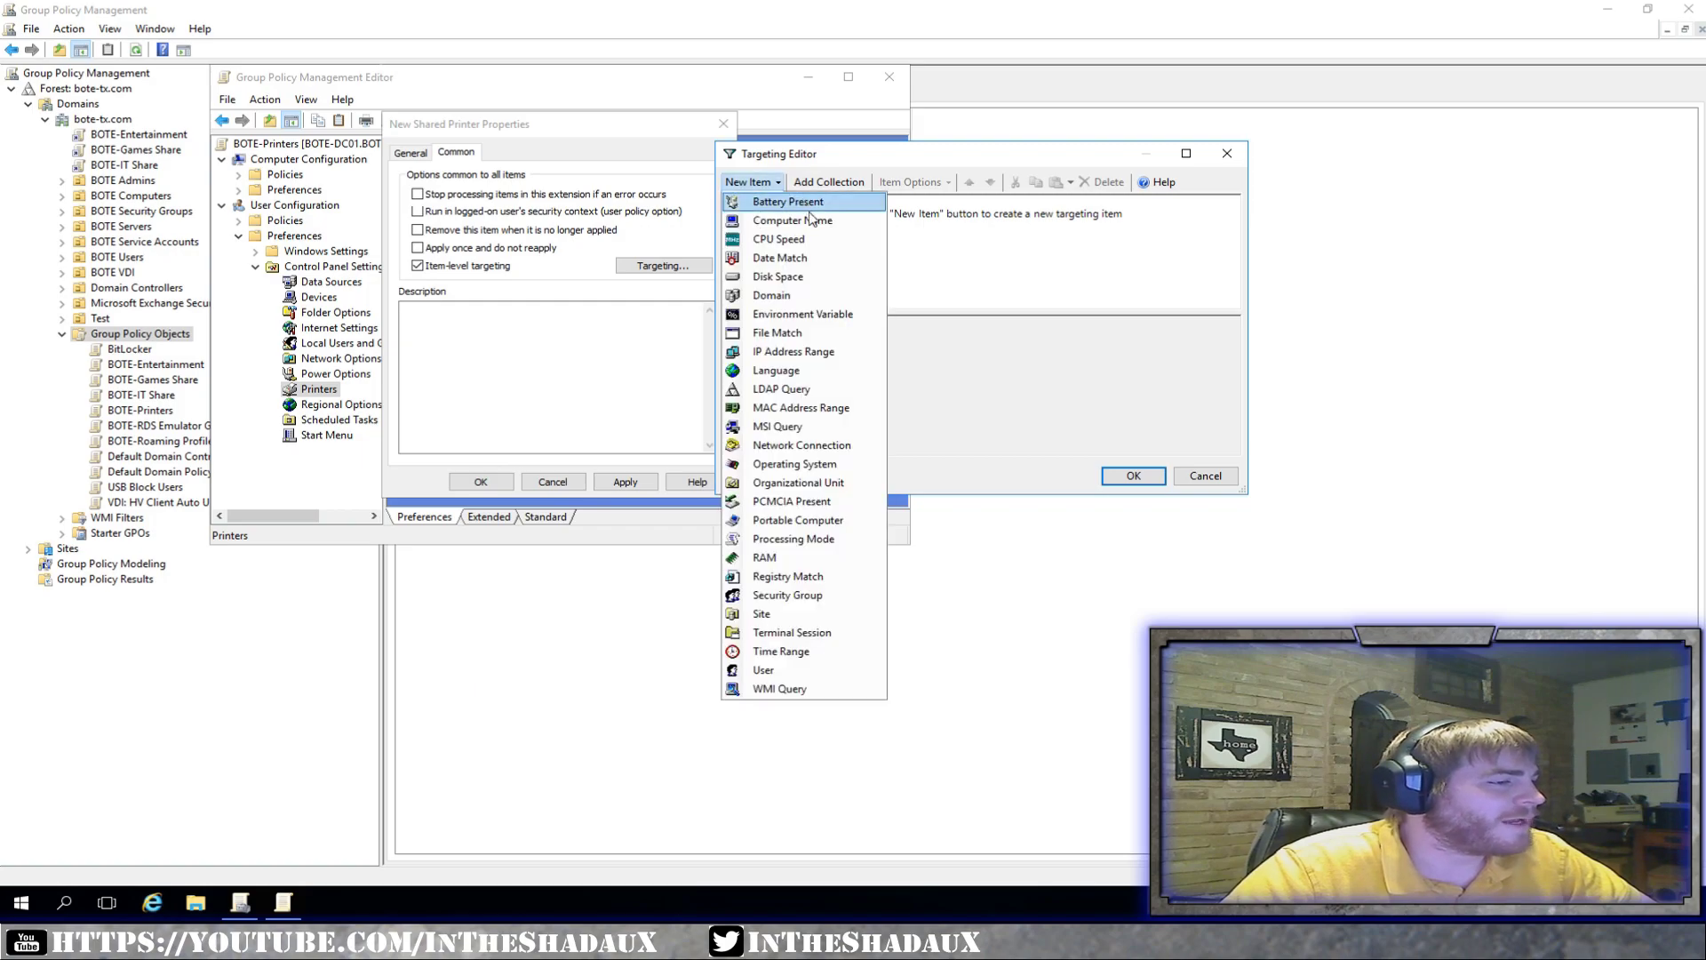
{"action": "left_click", "coordinate": [795, 597]}
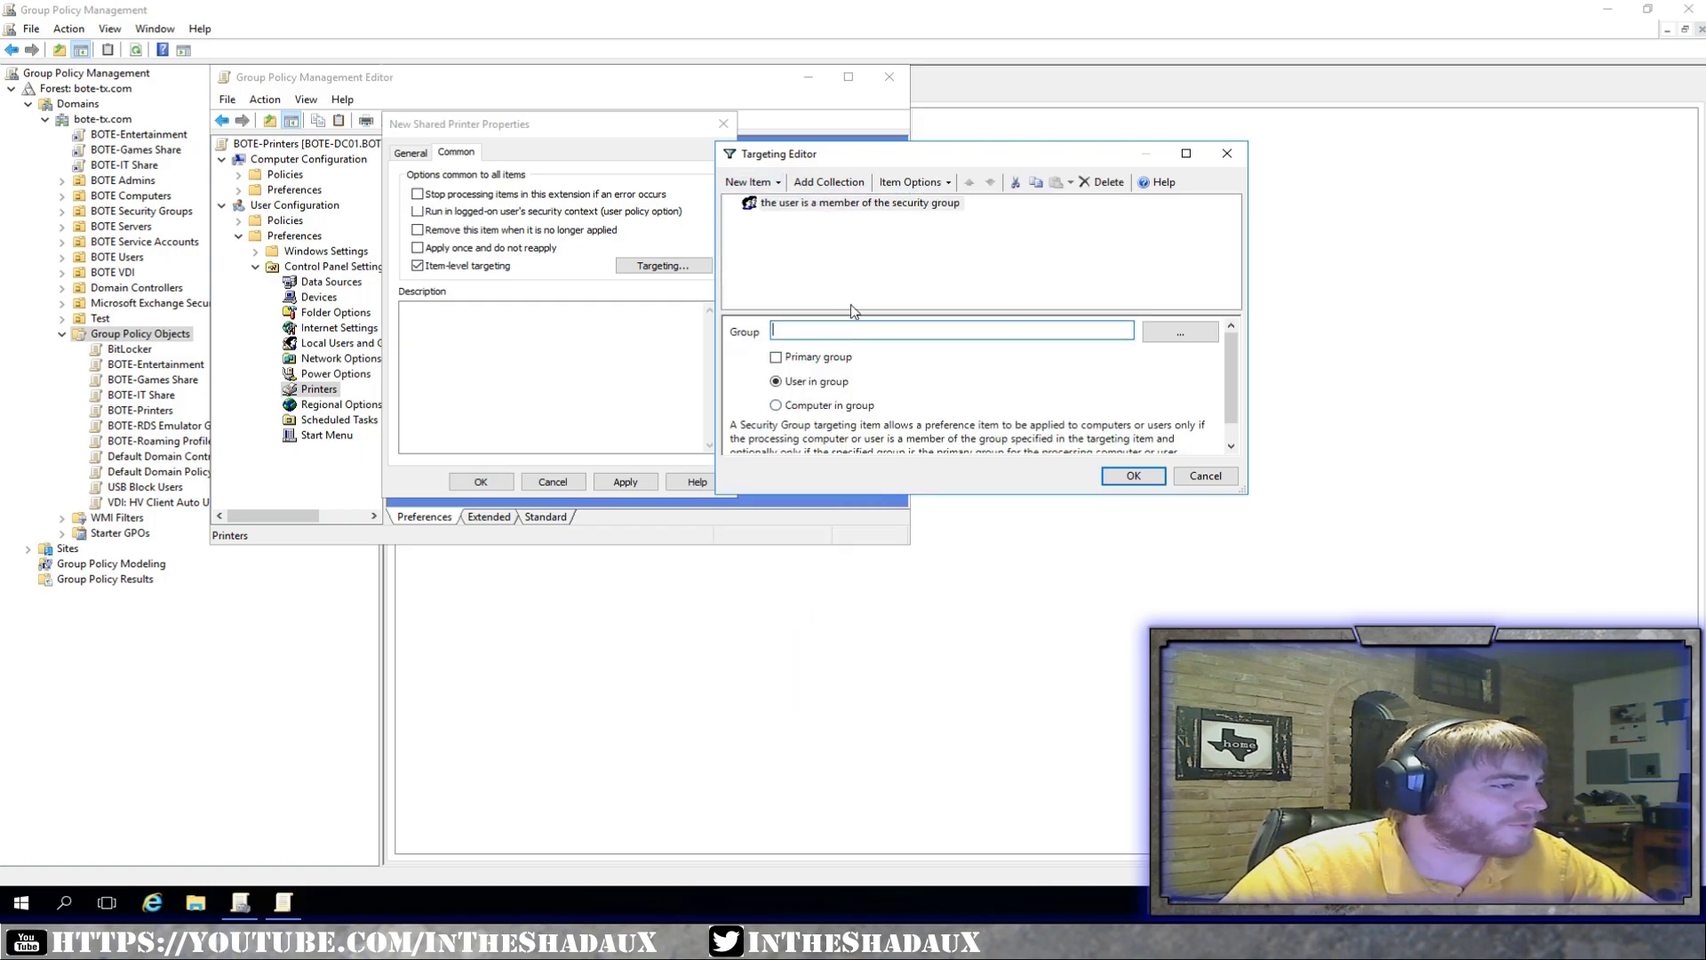
{"action": "left_click", "coordinate": [824, 206]}
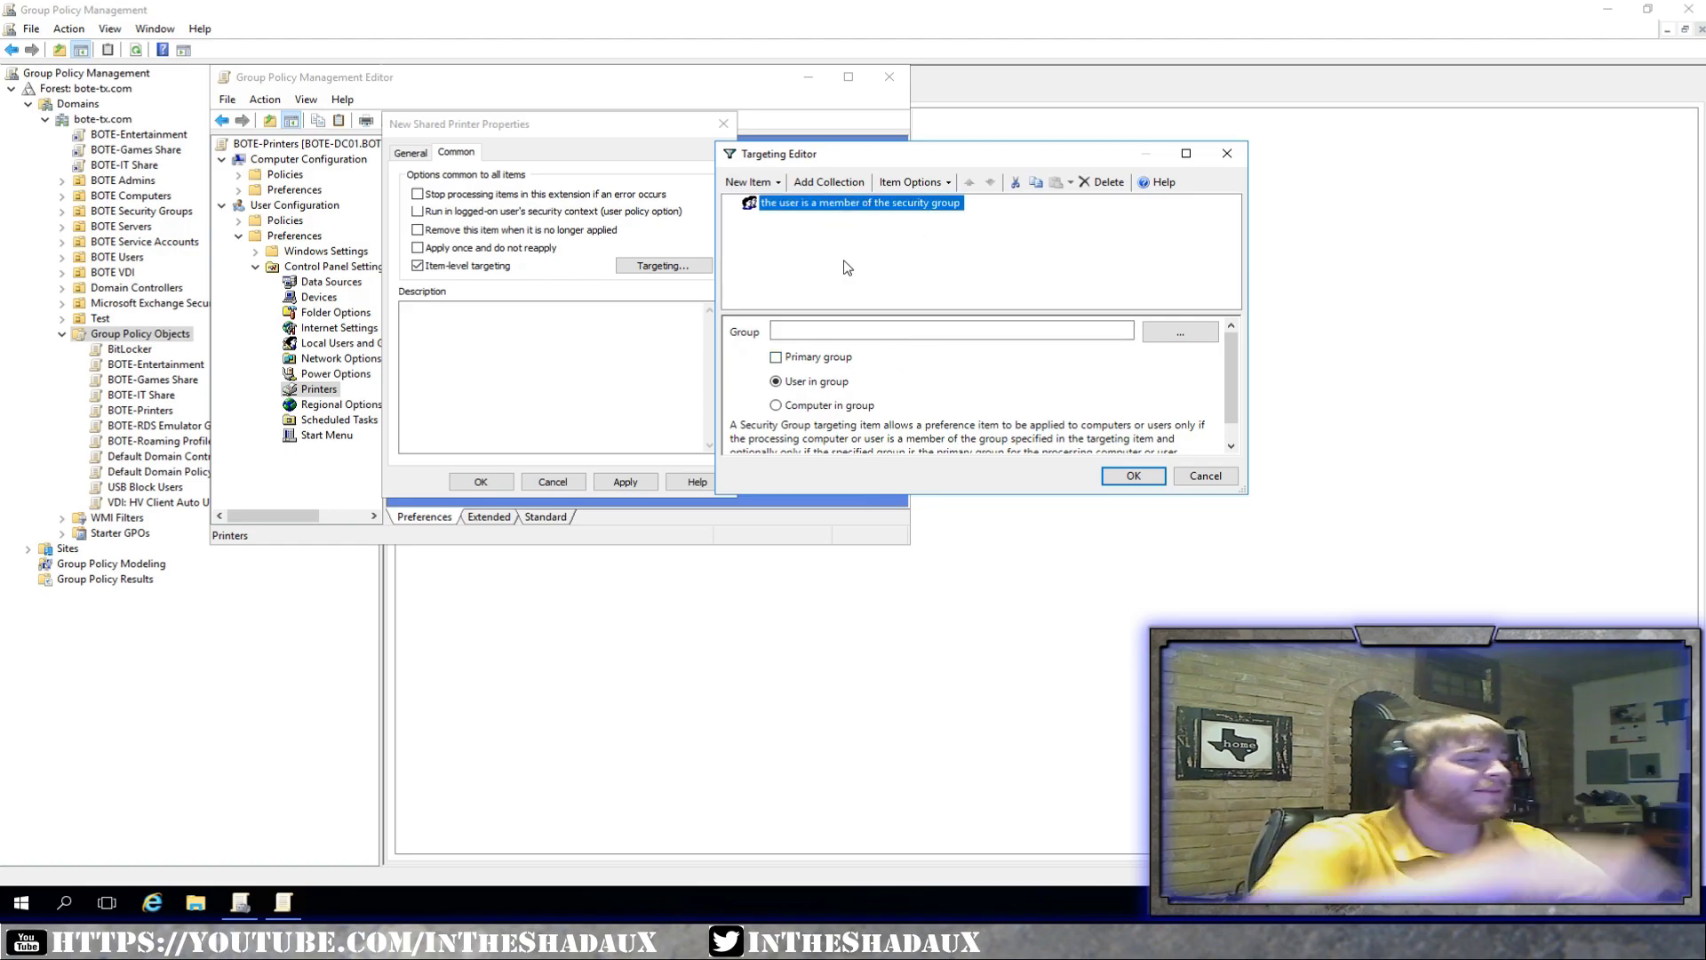
Set the security group condition to BOTE-TX\Bote-Users by resolving the name BOTE-USERS.
{"action": "left_click", "coordinate": [1174, 343]}
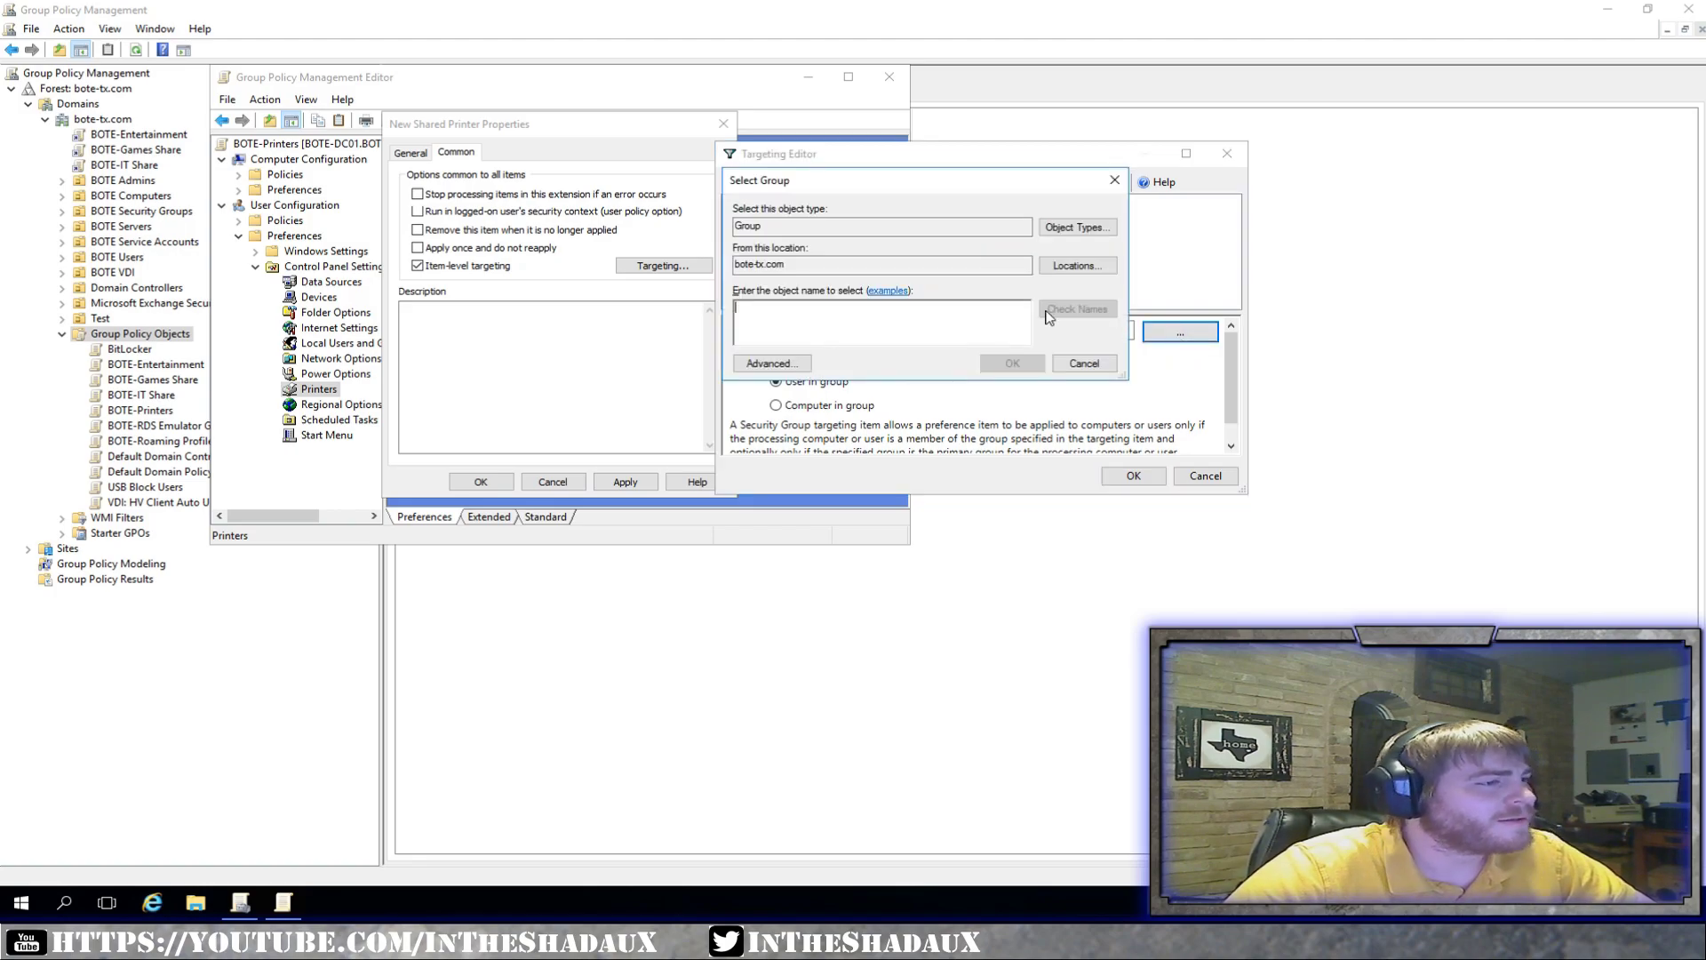
{"action": "left_click", "coordinate": [782, 363]}
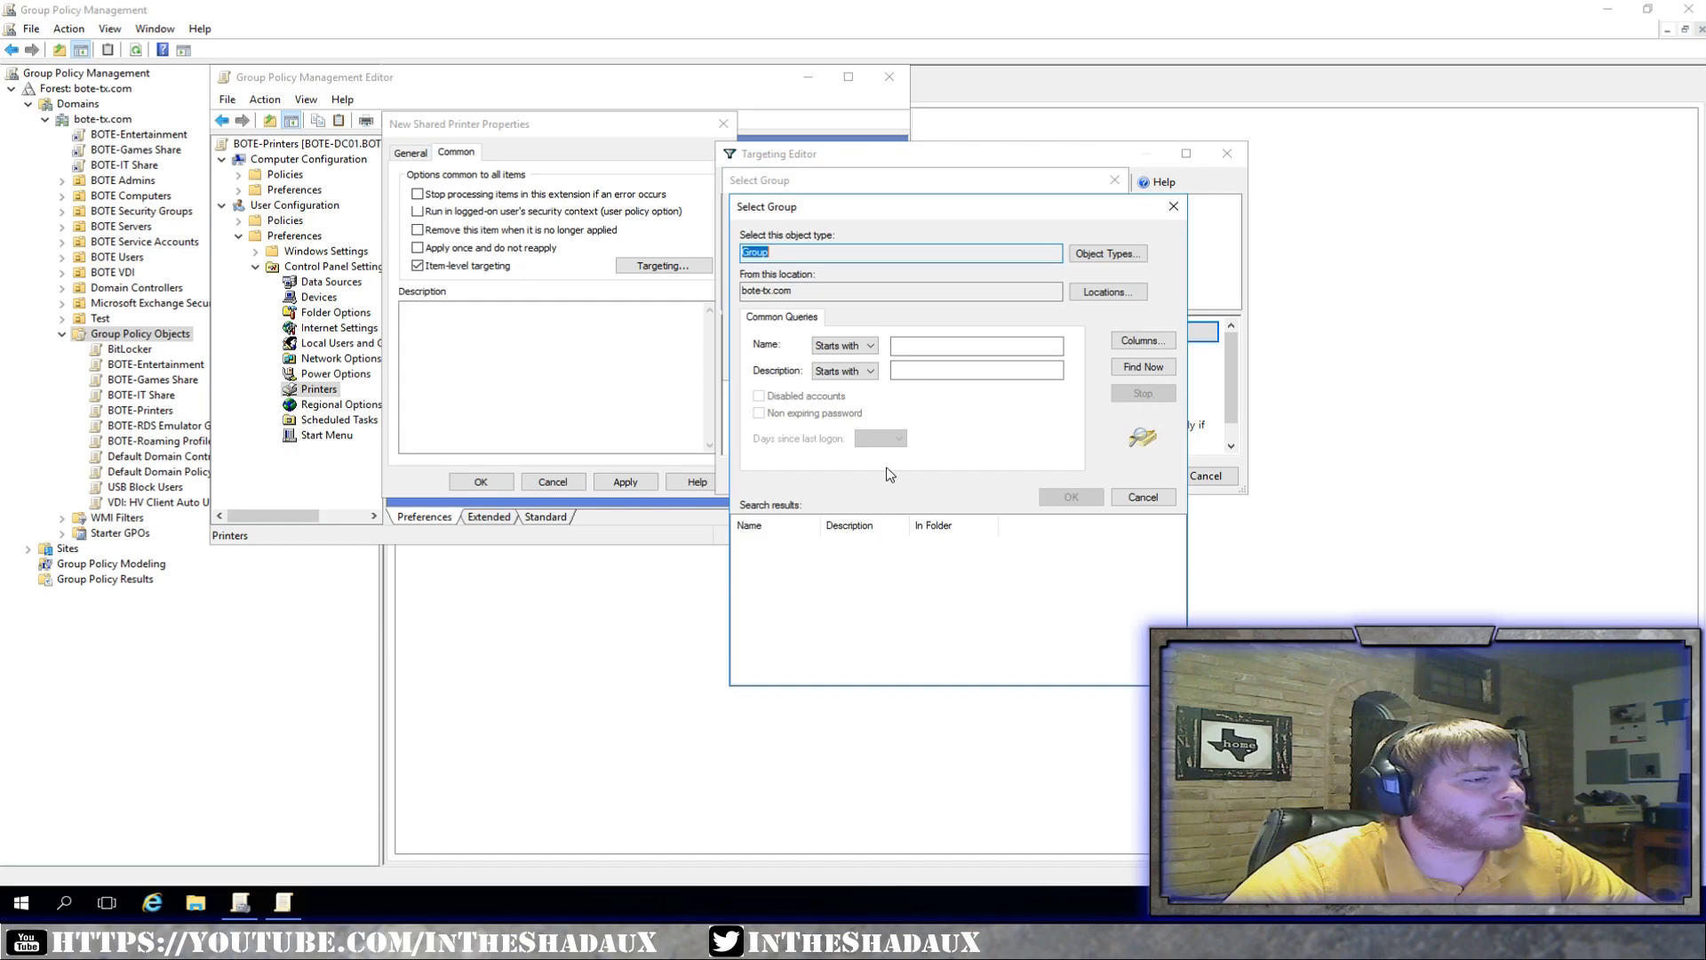
{"action": "left_click", "coordinate": [1173, 206]}
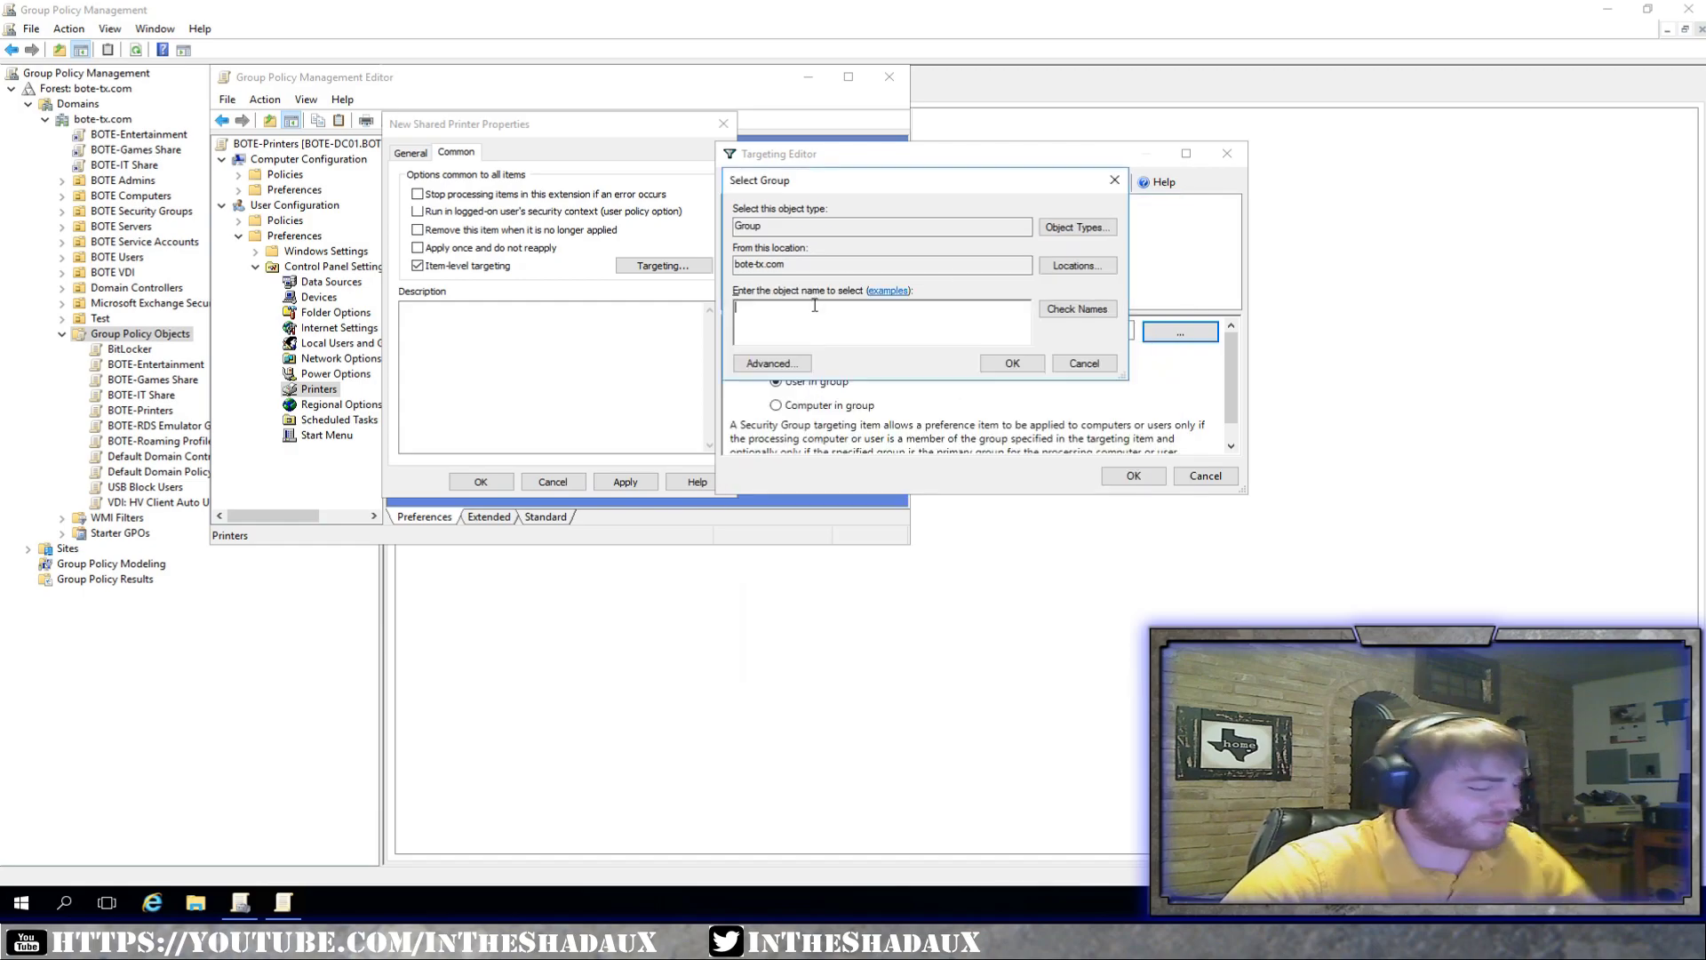
{"action": "type", "text": "BOTE-USERS"}
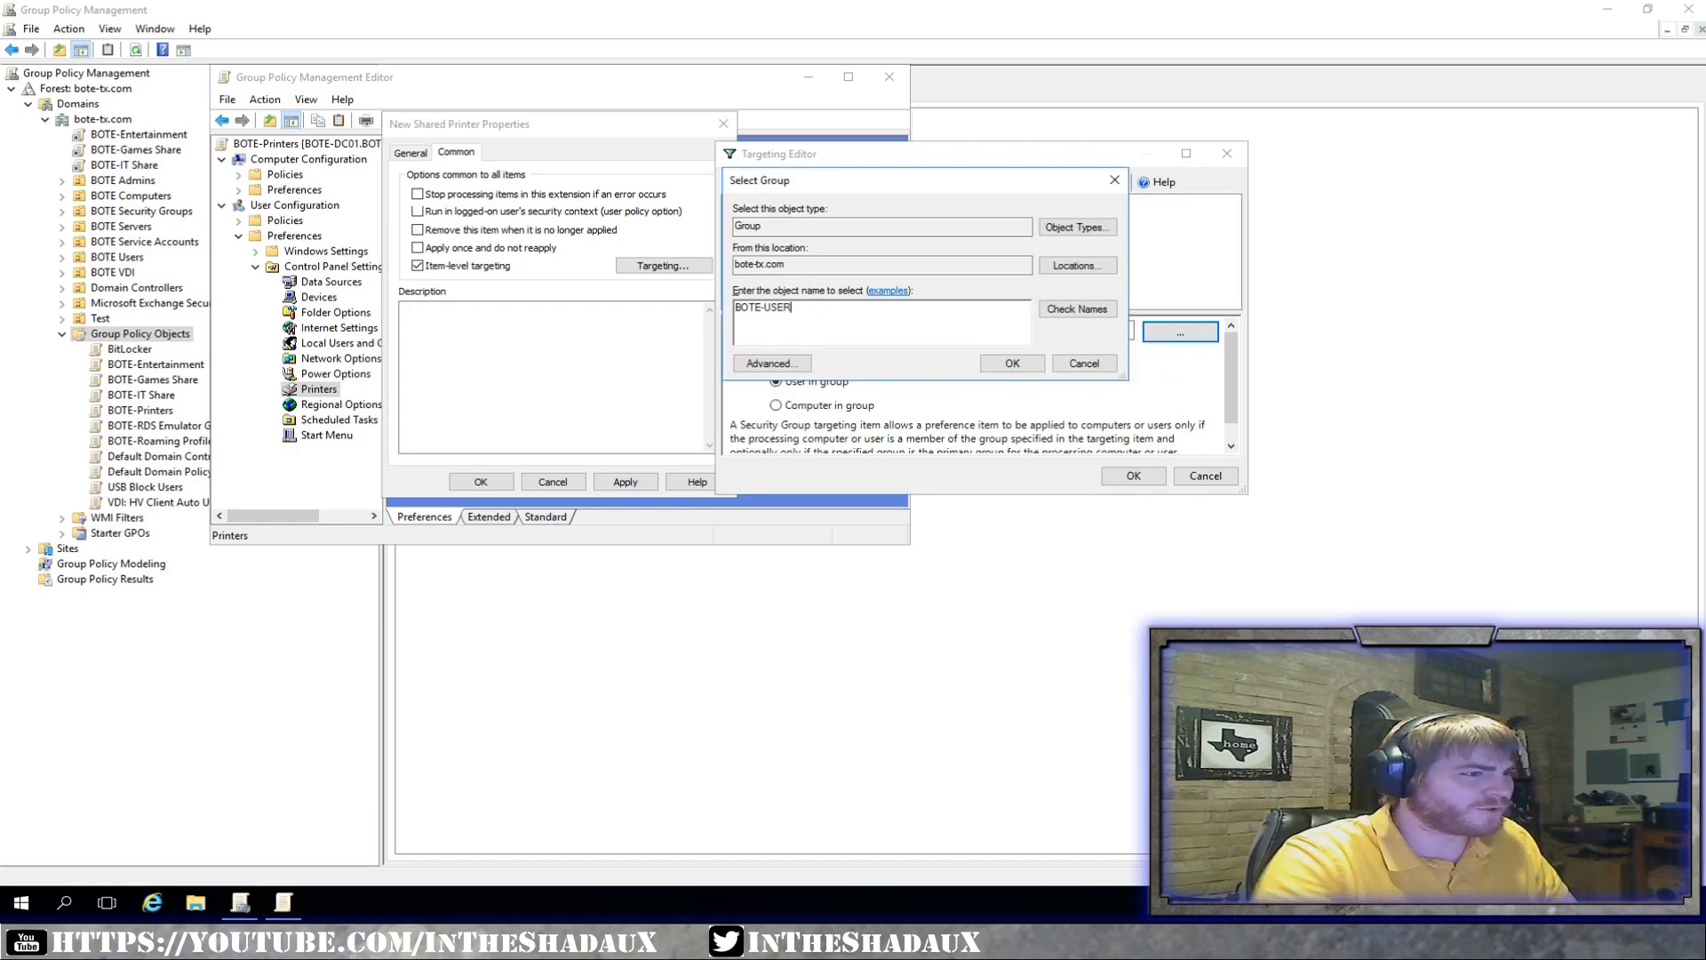
{"action": "left_click", "coordinate": [1054, 310]}
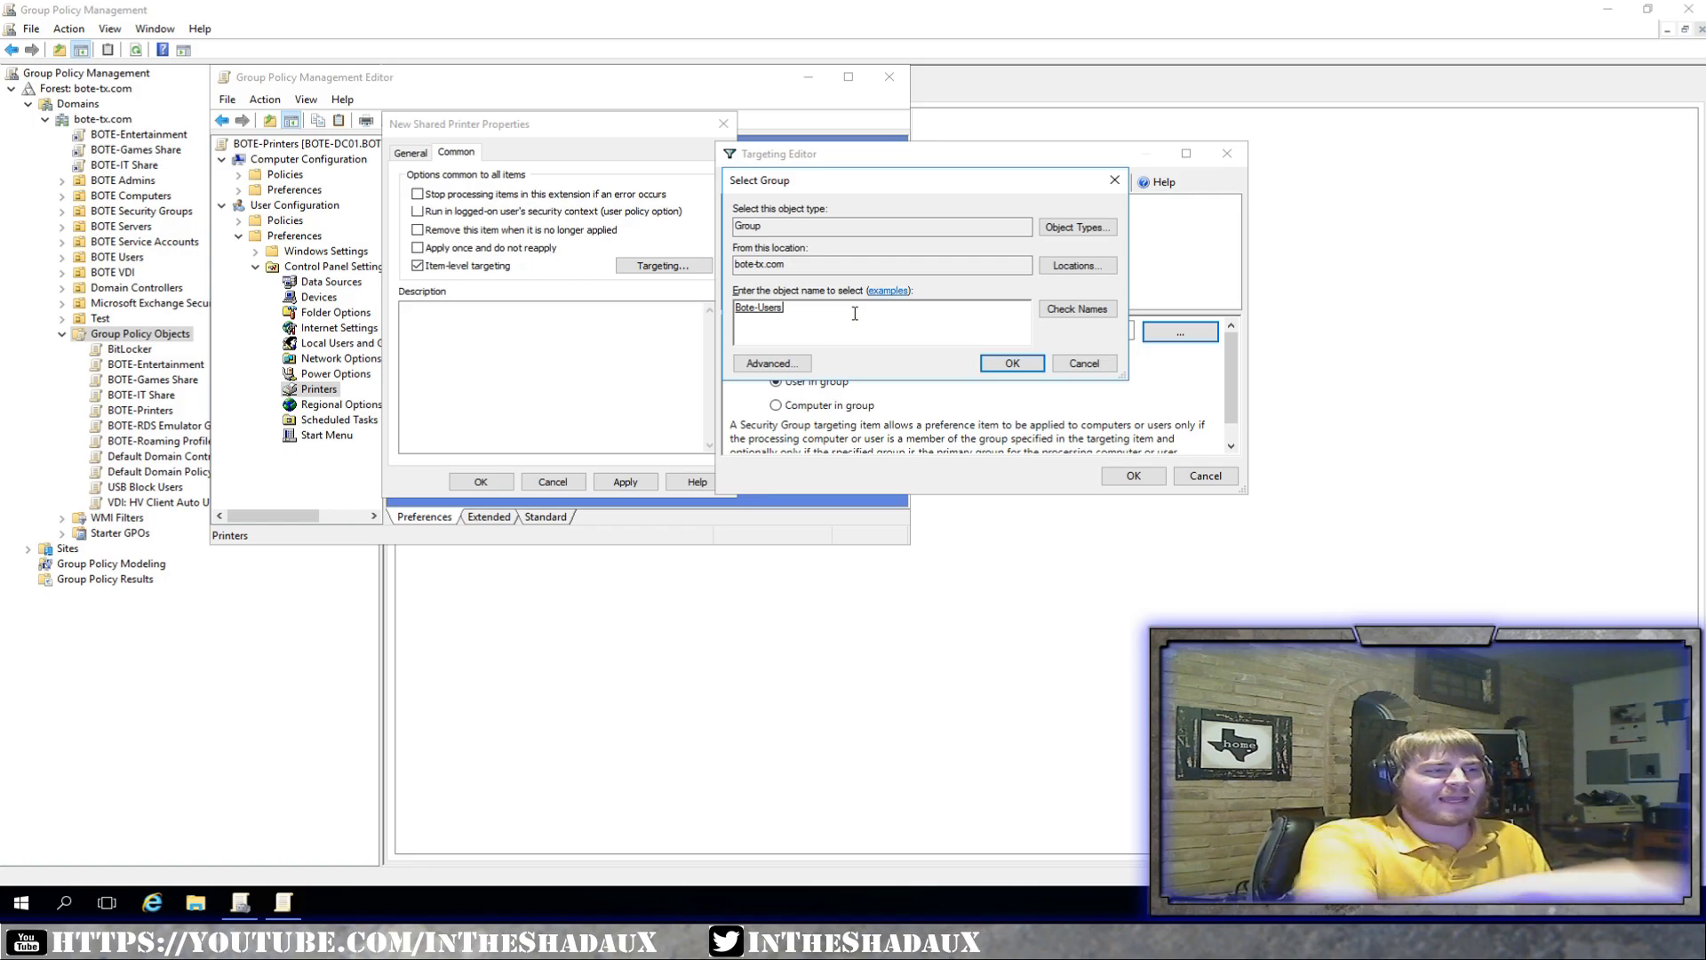
{"action": "left_click", "coordinate": [1007, 362]}
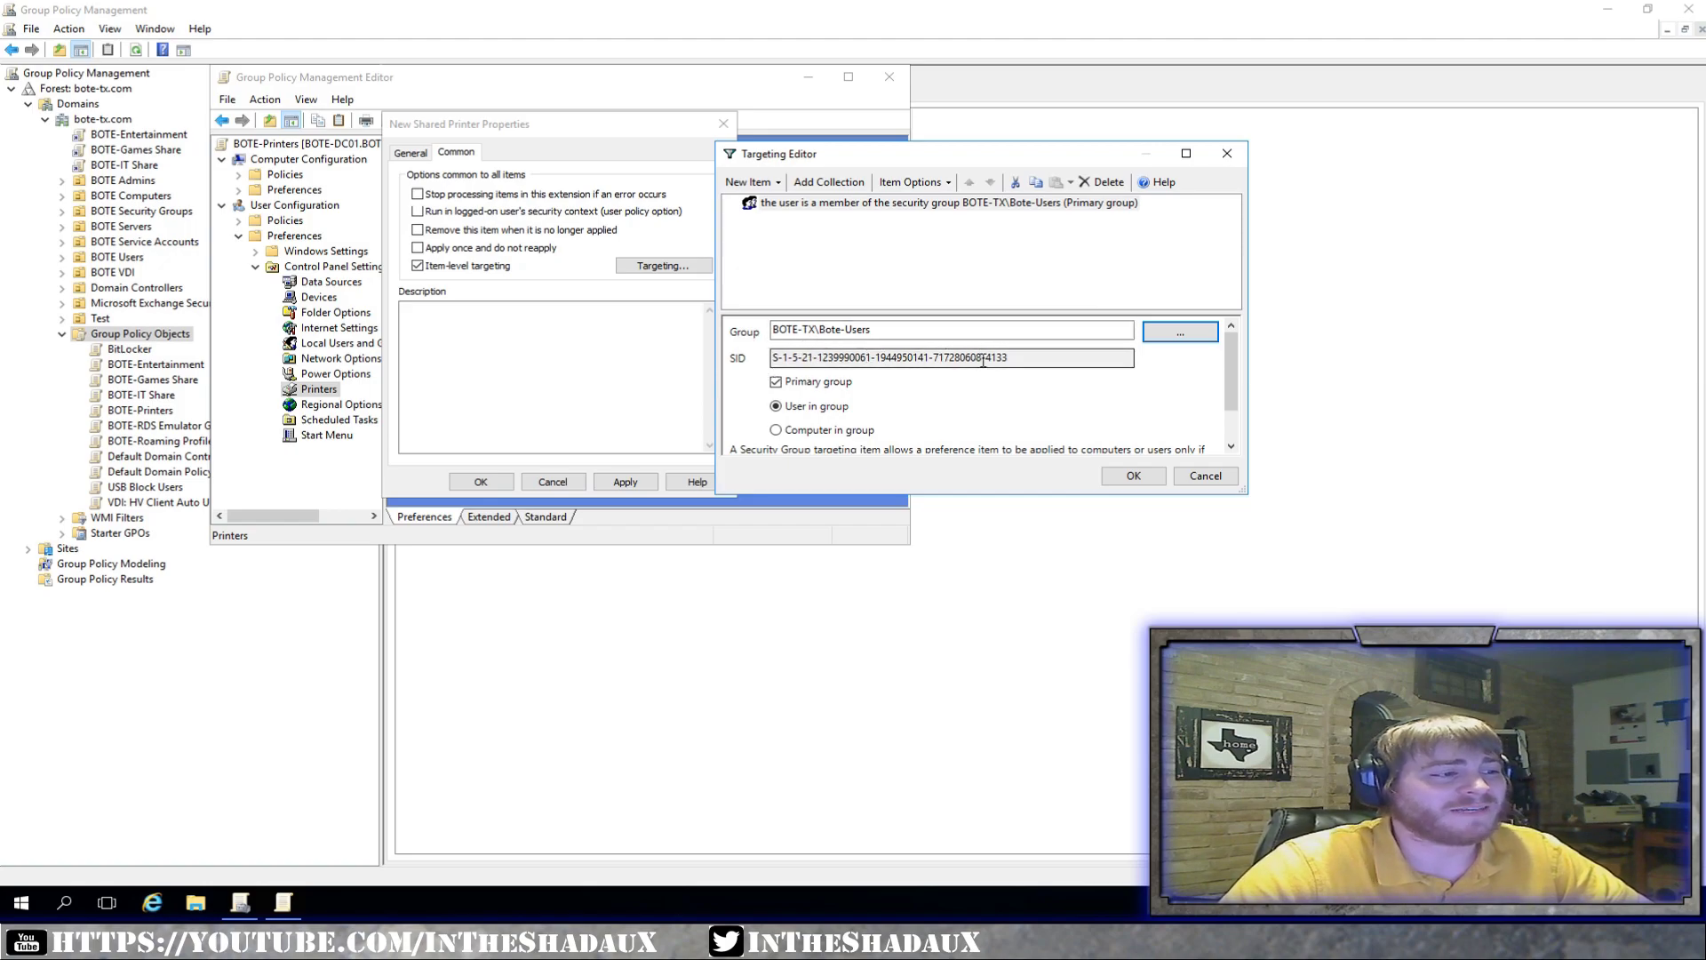
Close targeting, then apply and save the HP Color LaserJet shared printer item.
{"action": "scroll", "coordinate": [952, 417], "scroll_direction": "down", "scroll_amount": 1}
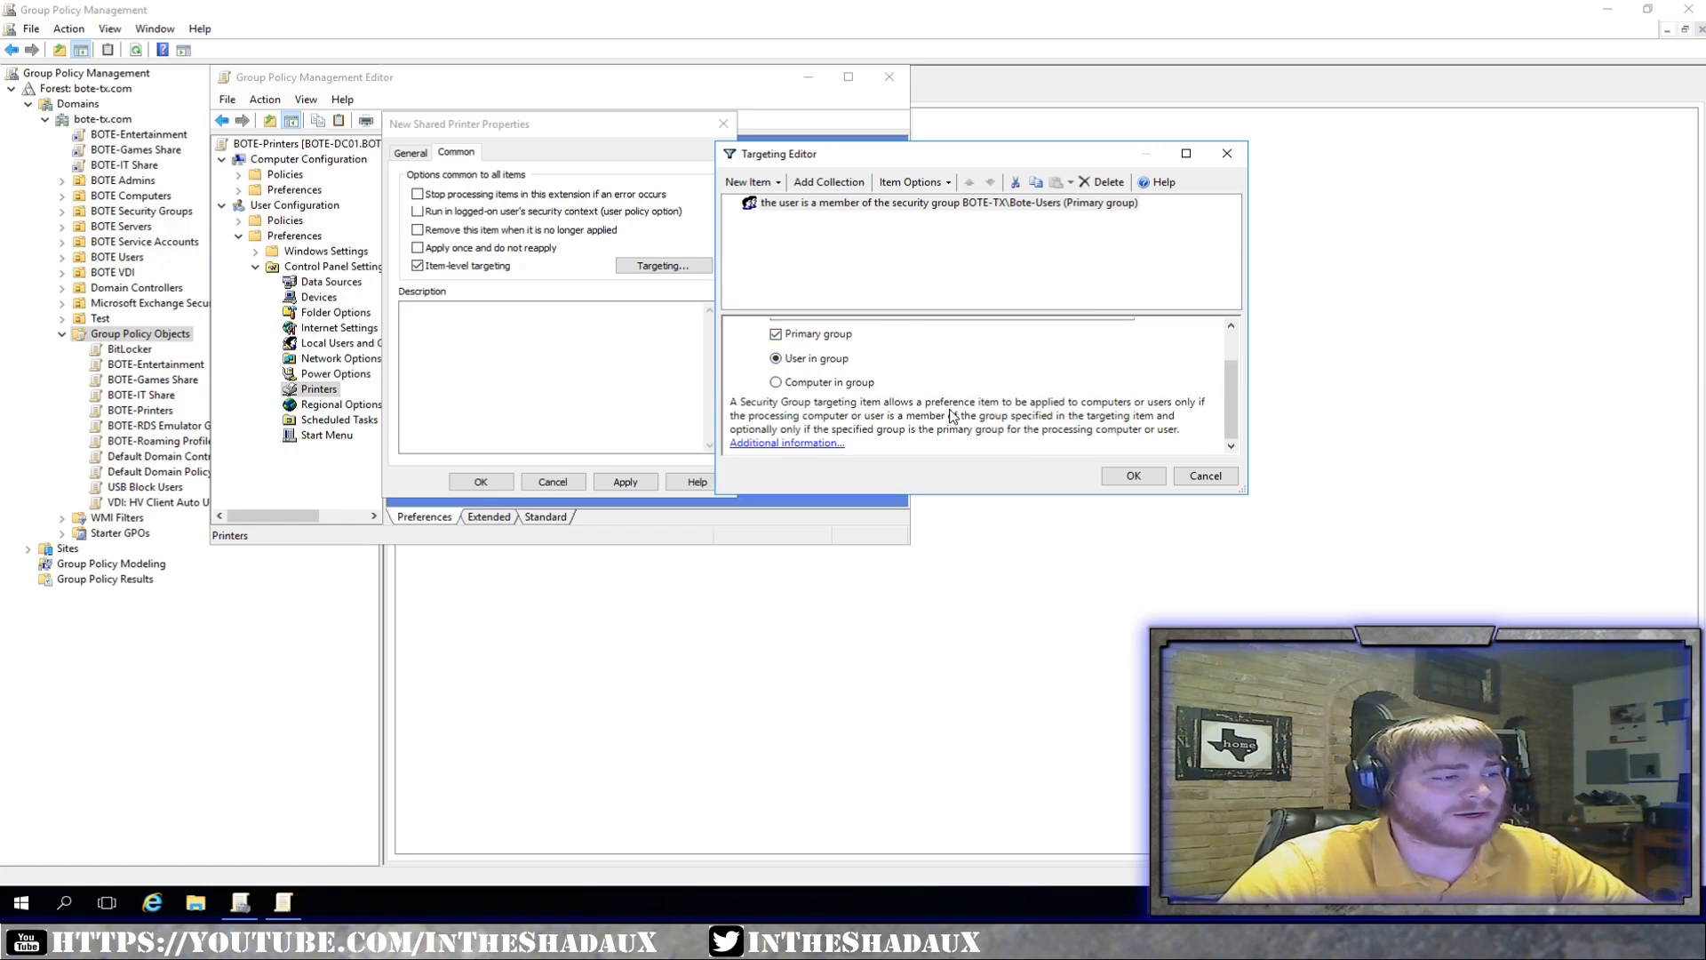
{"action": "left_click", "coordinate": [1132, 475]}
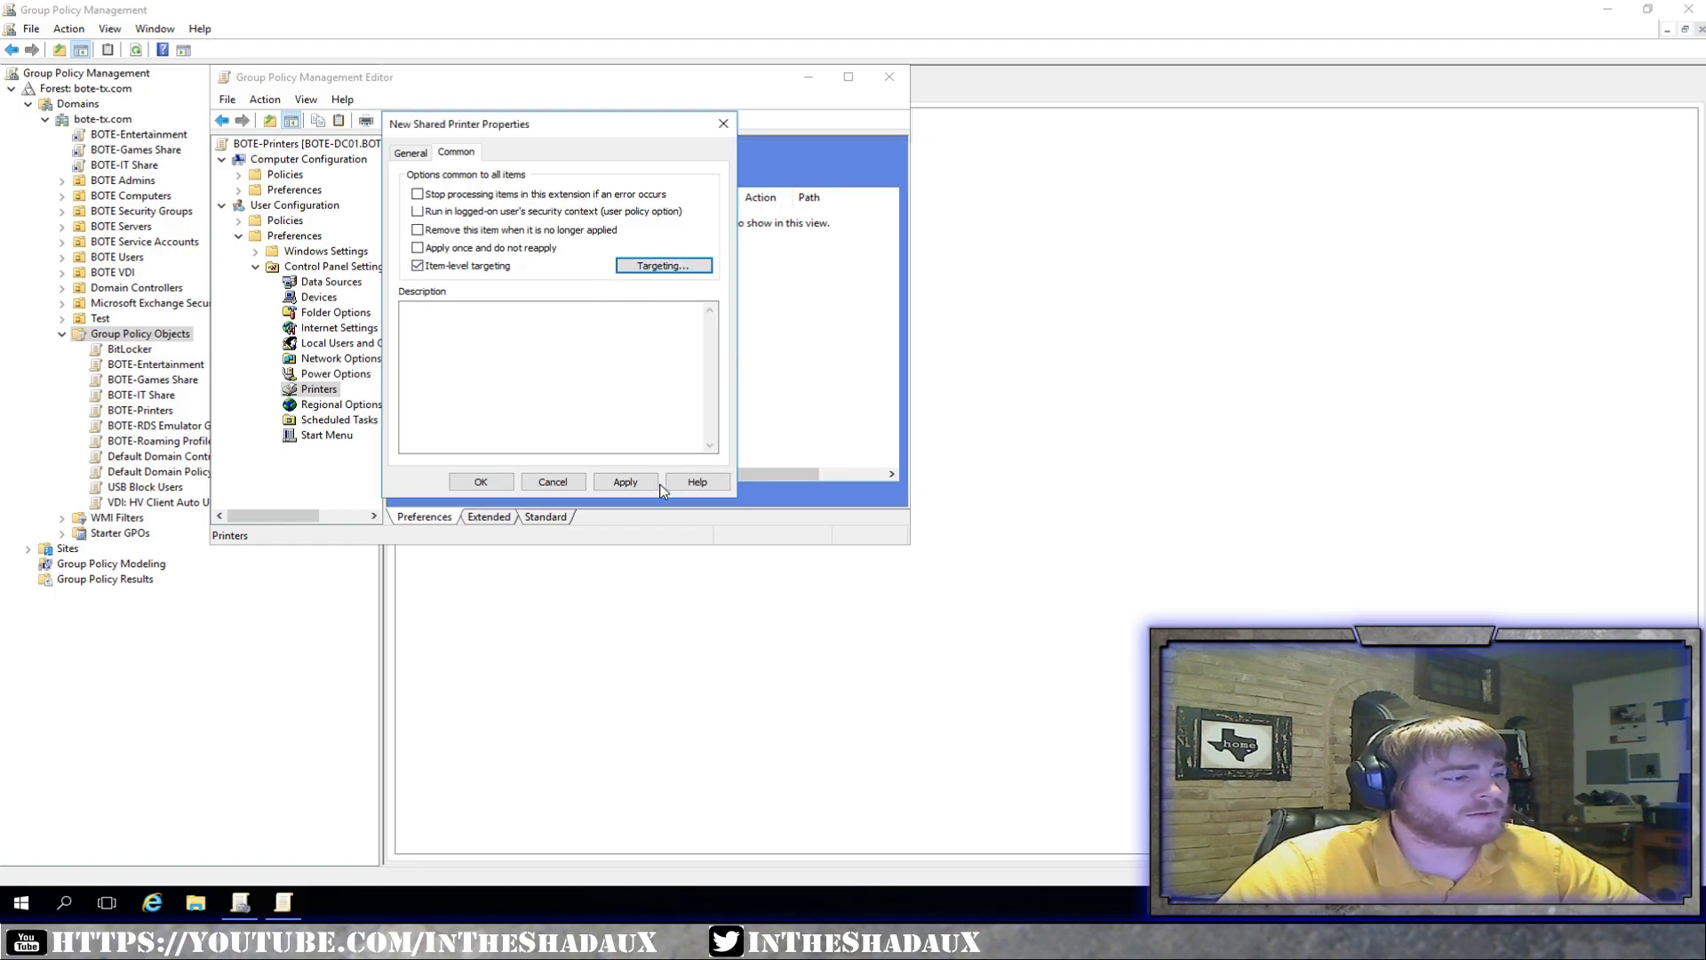
{"action": "left_click", "coordinate": [625, 482]}
{"action": "left_click", "coordinate": [481, 482]}
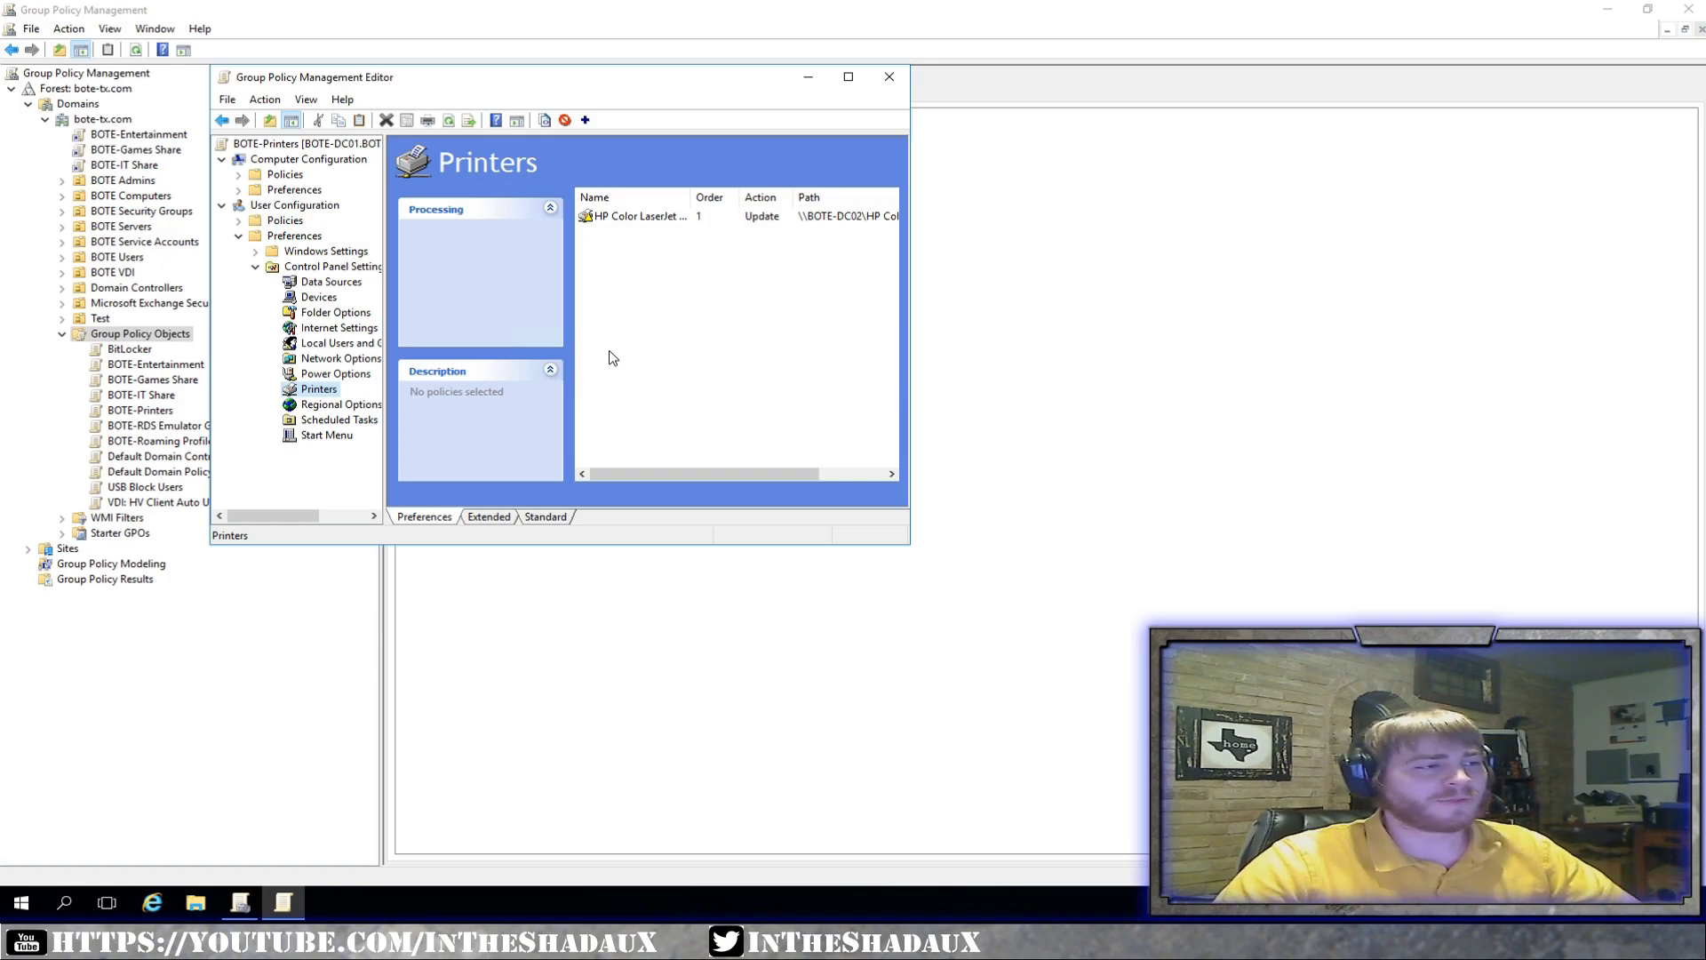
{"action": "right_click", "coordinate": [631, 218]}
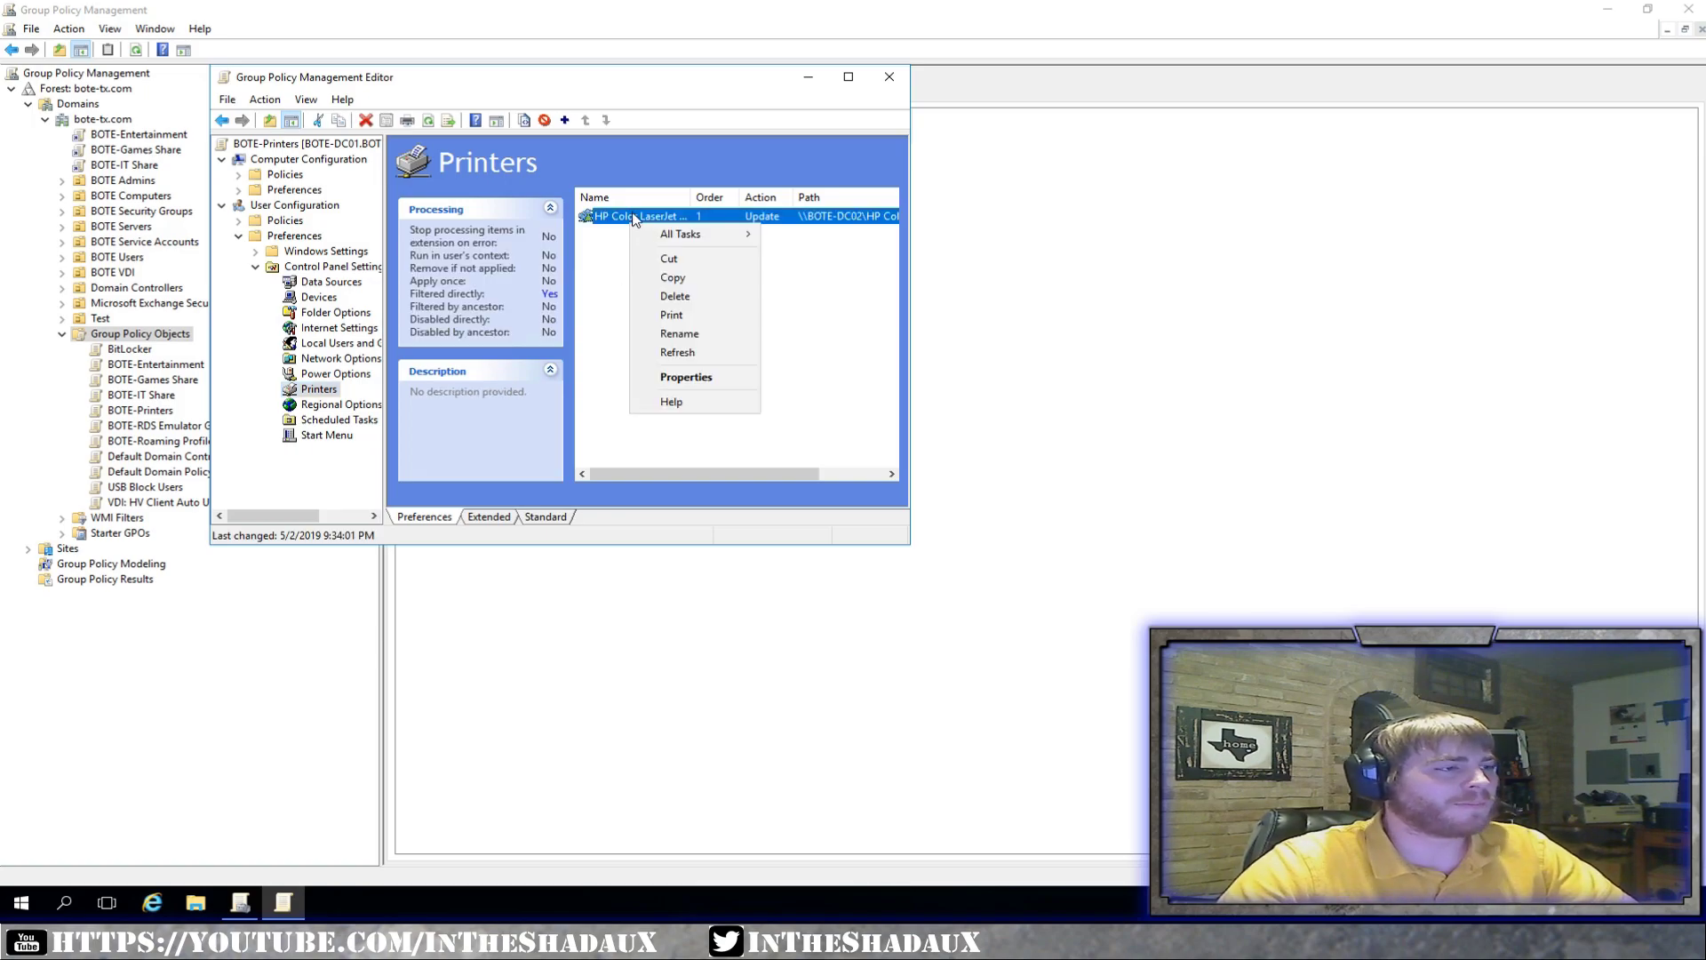
Delete the Bote-Users security group condition from the printer's item-level targeting.
{"action": "left_click", "coordinate": [685, 378]}
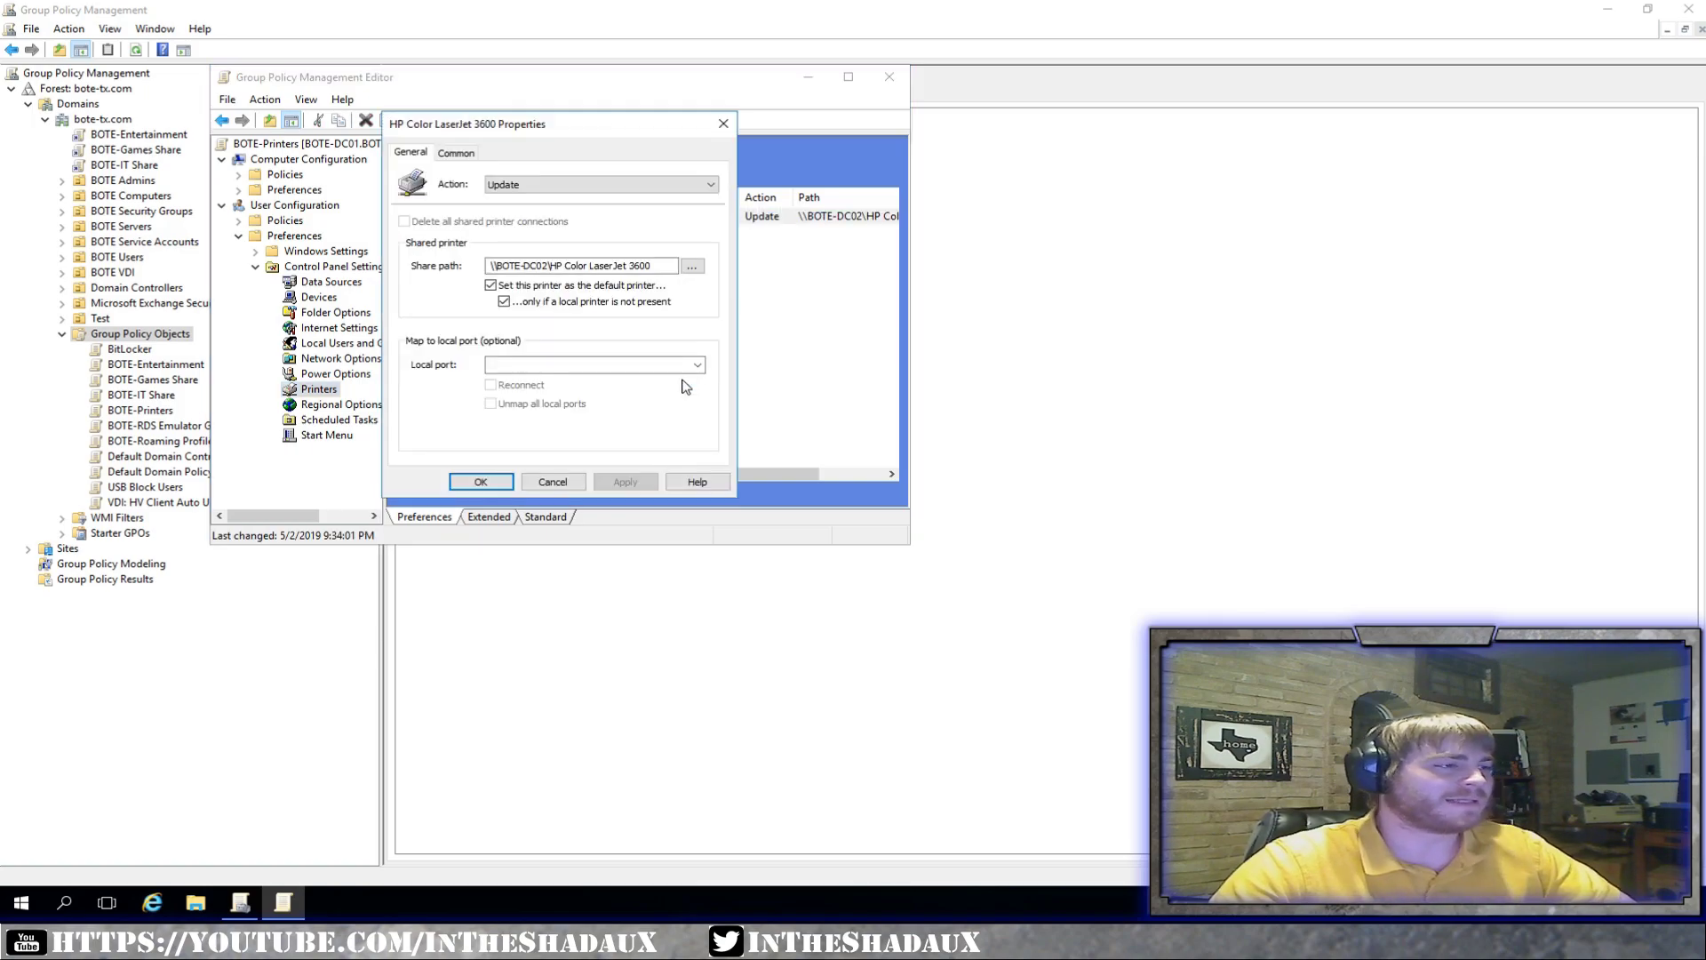
{"action": "left_click", "coordinate": [457, 156]}
{"action": "left_click", "coordinate": [655, 267]}
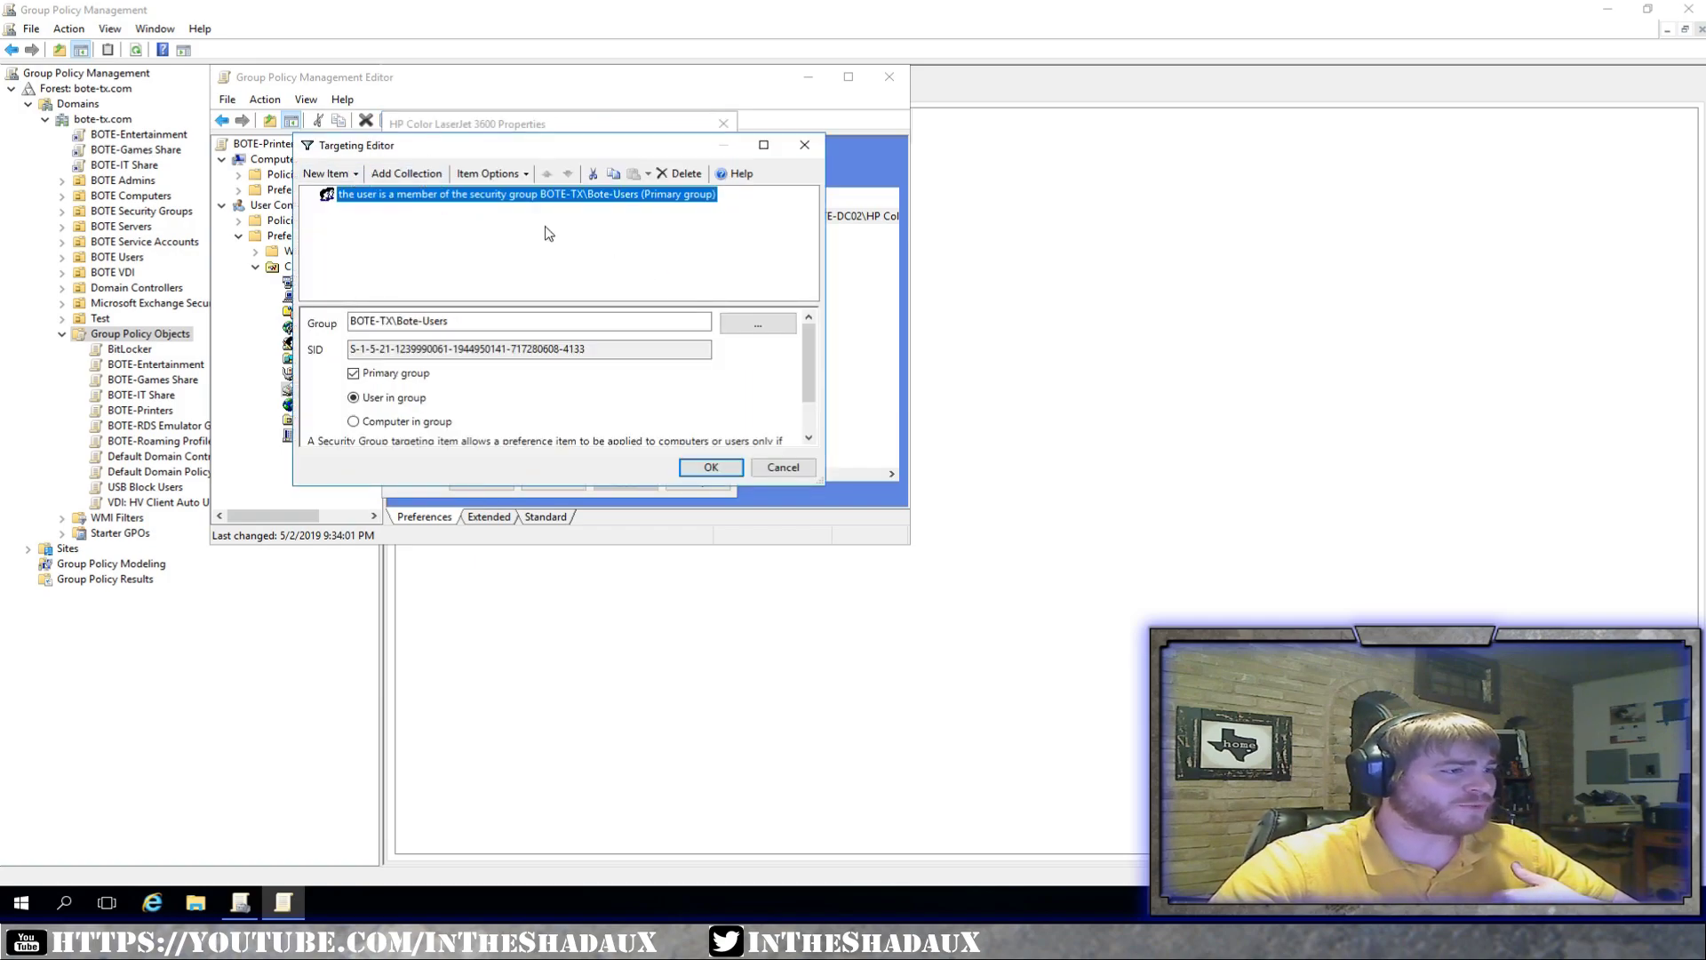
{"action": "right_click", "coordinate": [447, 197]}
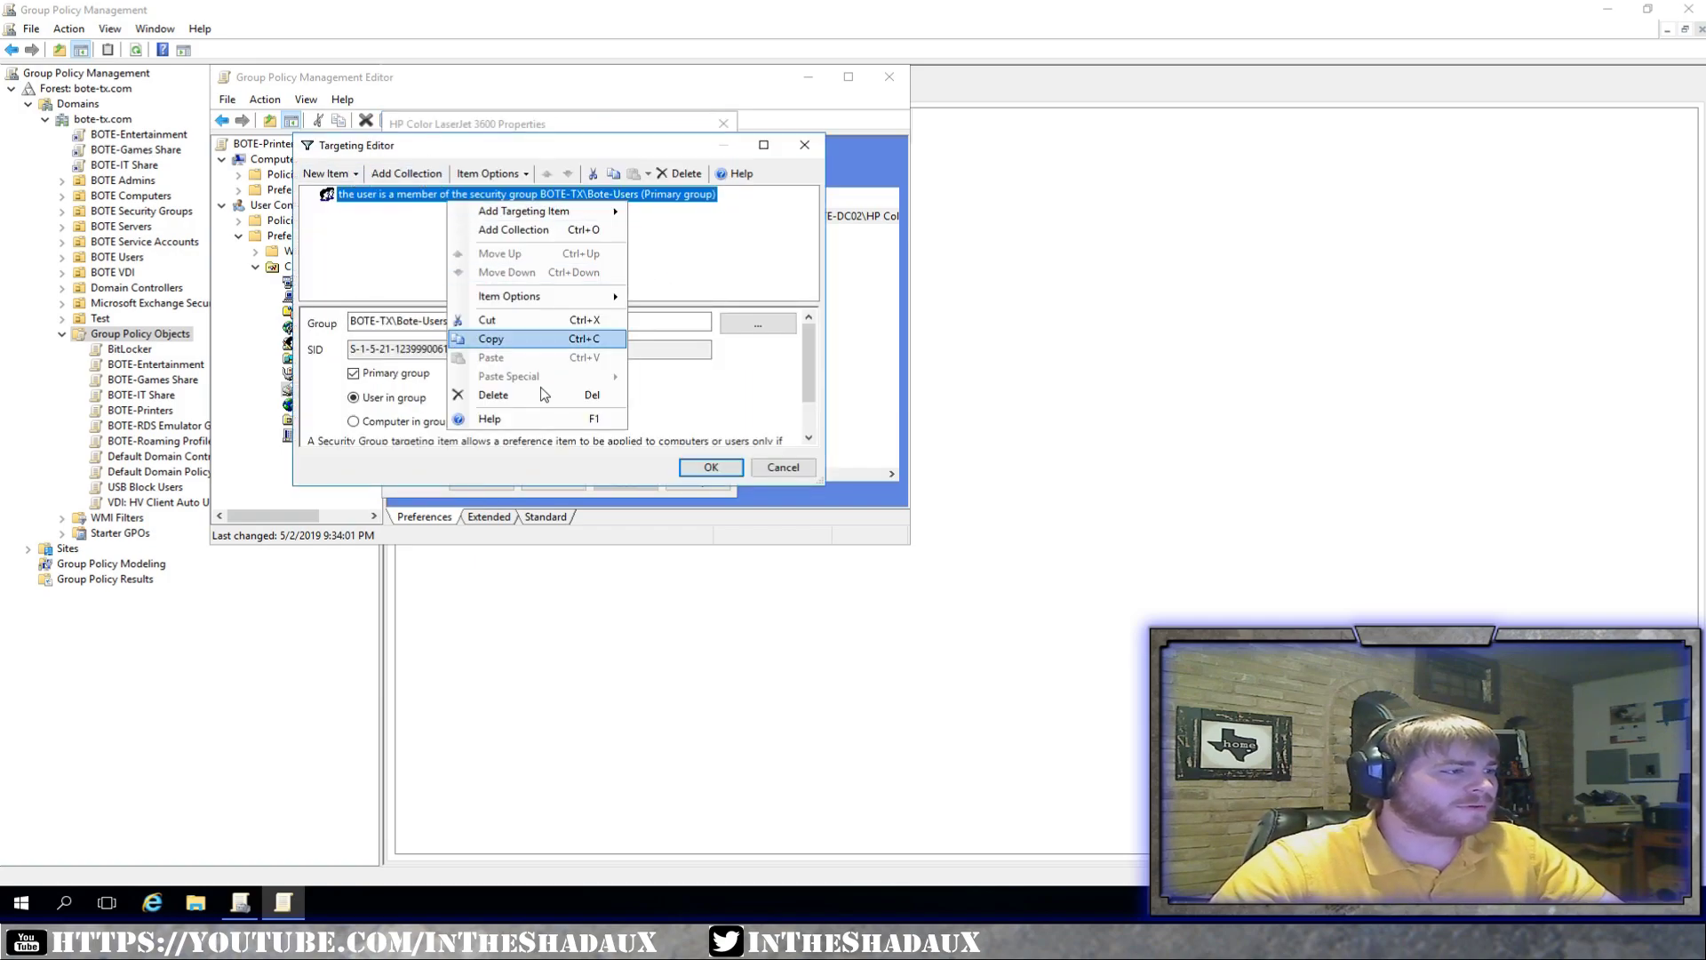
{"action": "left_click", "coordinate": [512, 392]}
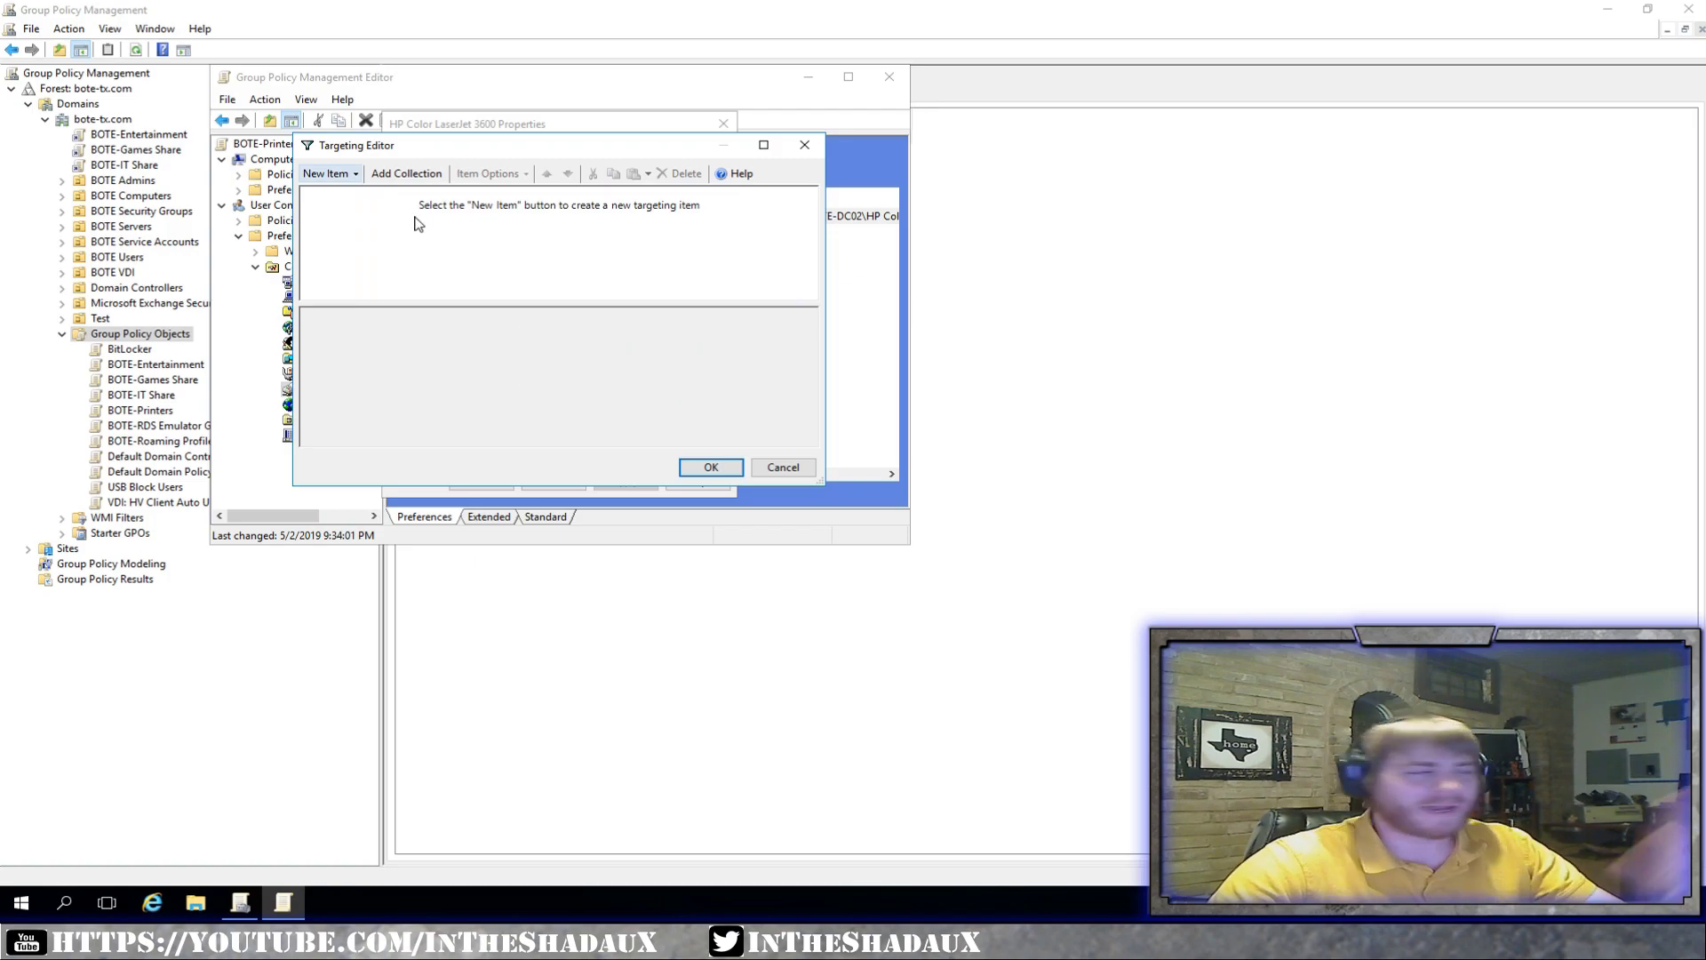
{"action": "left_click", "coordinate": [359, 175]}
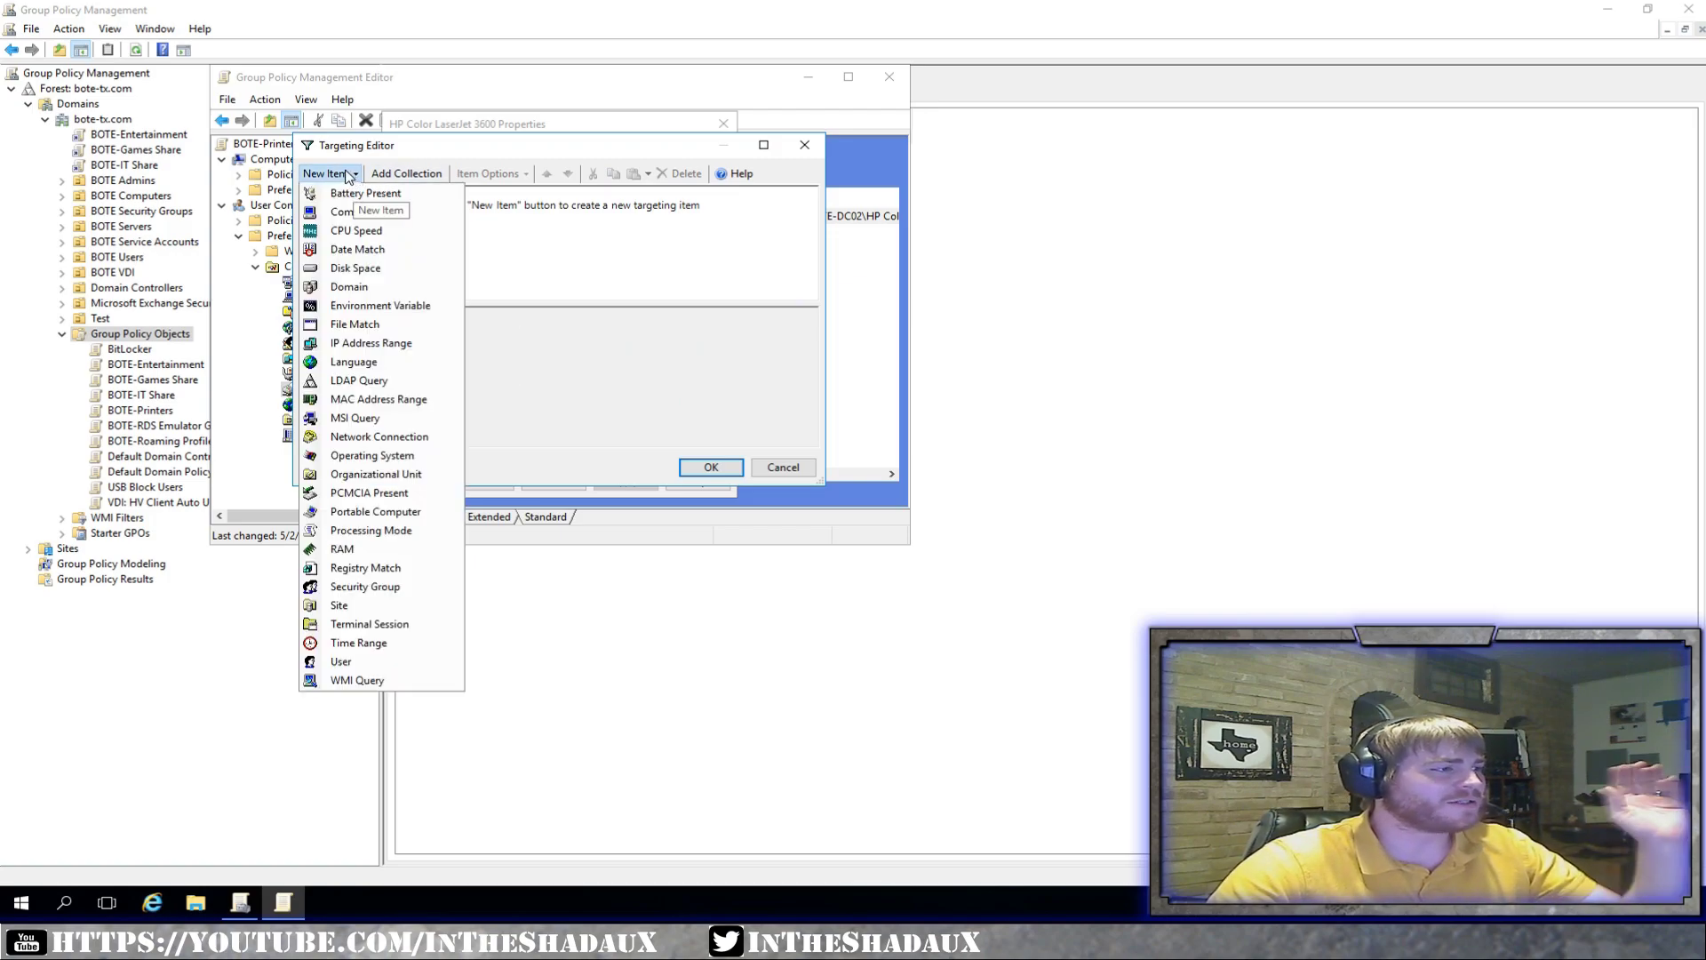
Add an IP Address Range targeting item from 10.0.23.1 to 10.0.23.254.
{"action": "left_click", "coordinate": [375, 343]}
{"action": "double_click", "coordinate": [496, 321]}
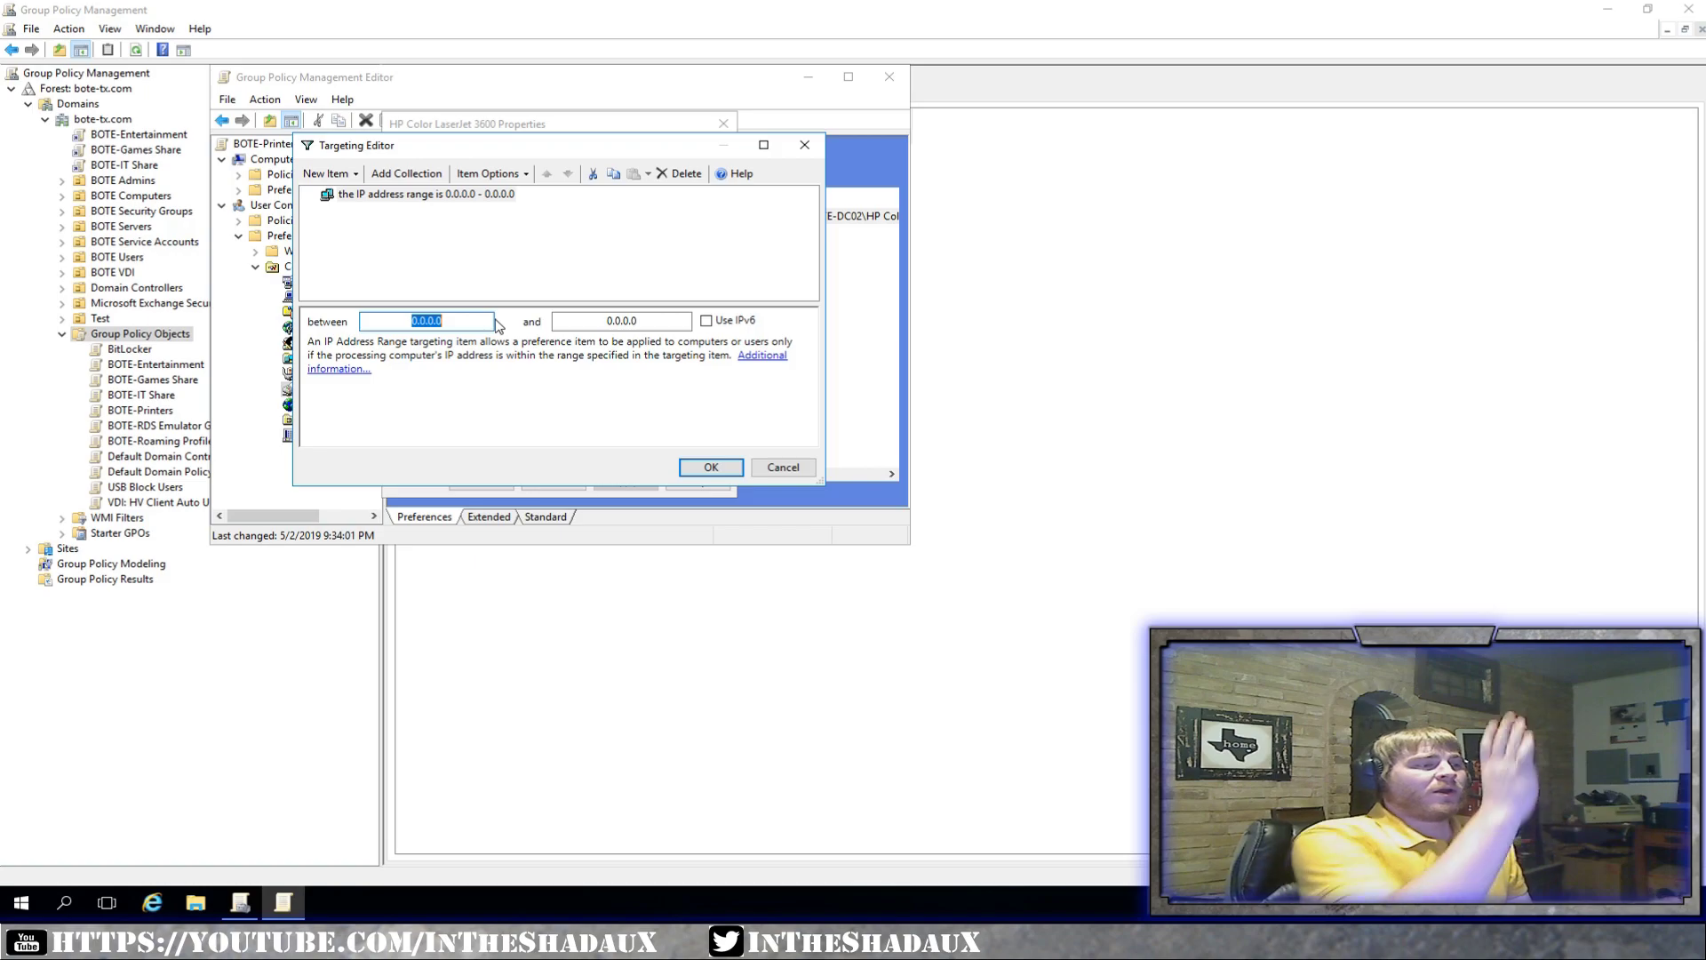
{"action": "type", "text": "10."}
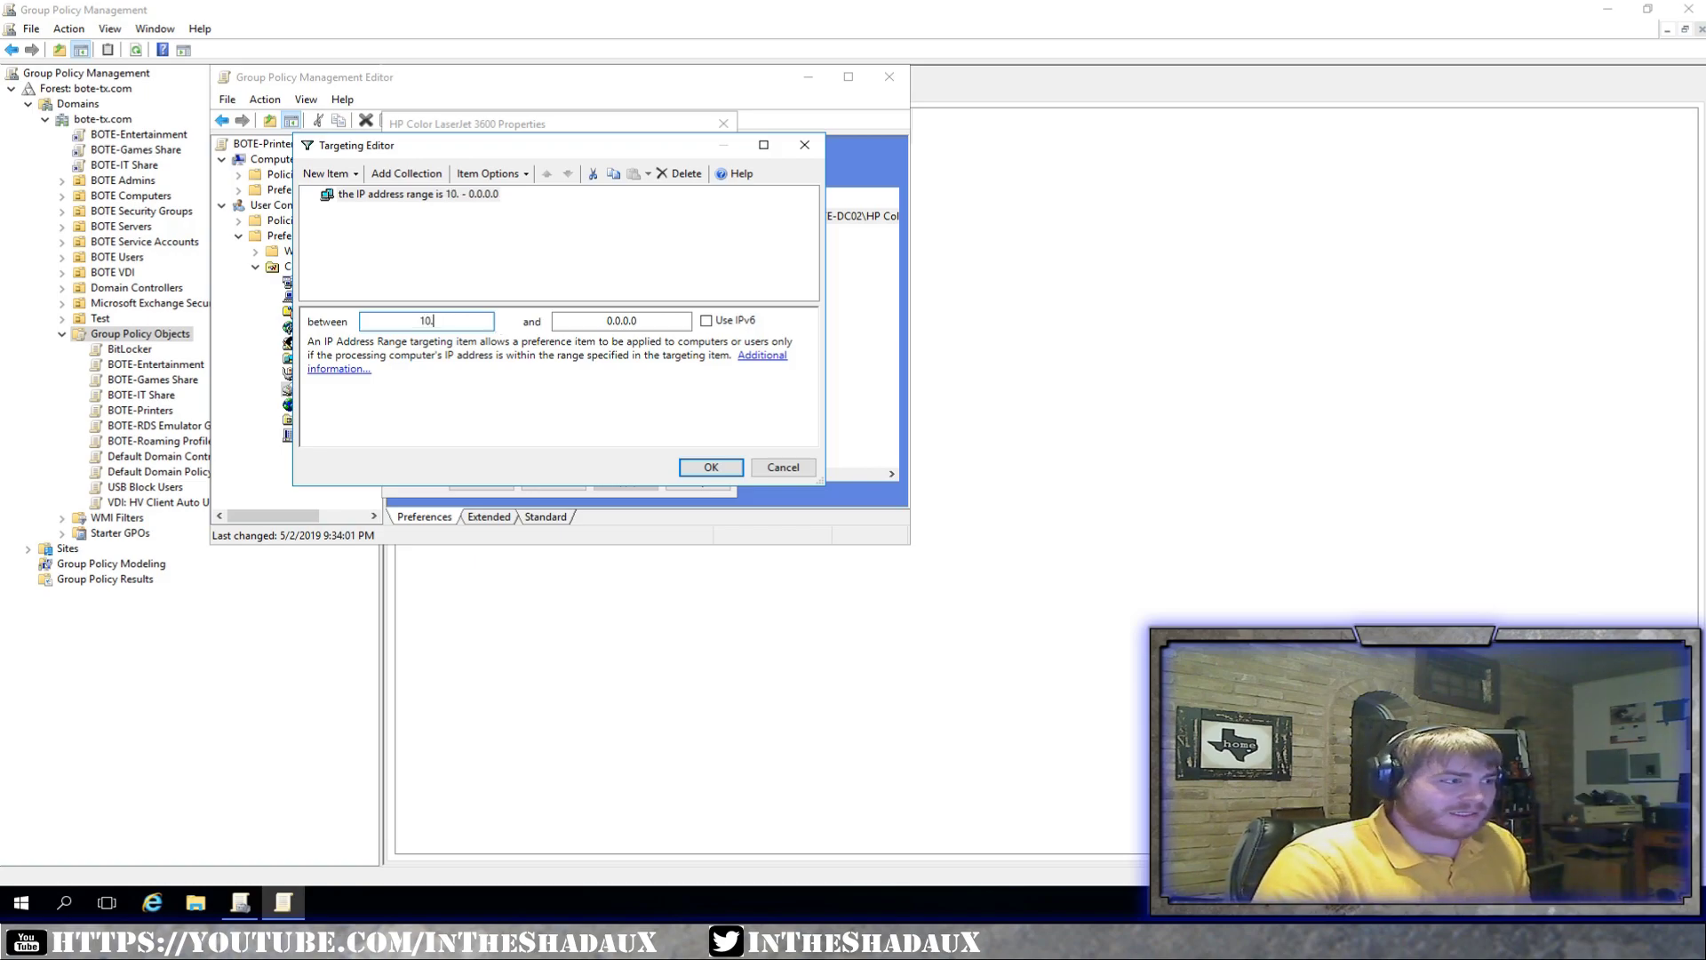
{"action": "type", "text": "0.23.1"}
{"action": "key", "text": "Tab"}
{"action": "type", "text": "10"}
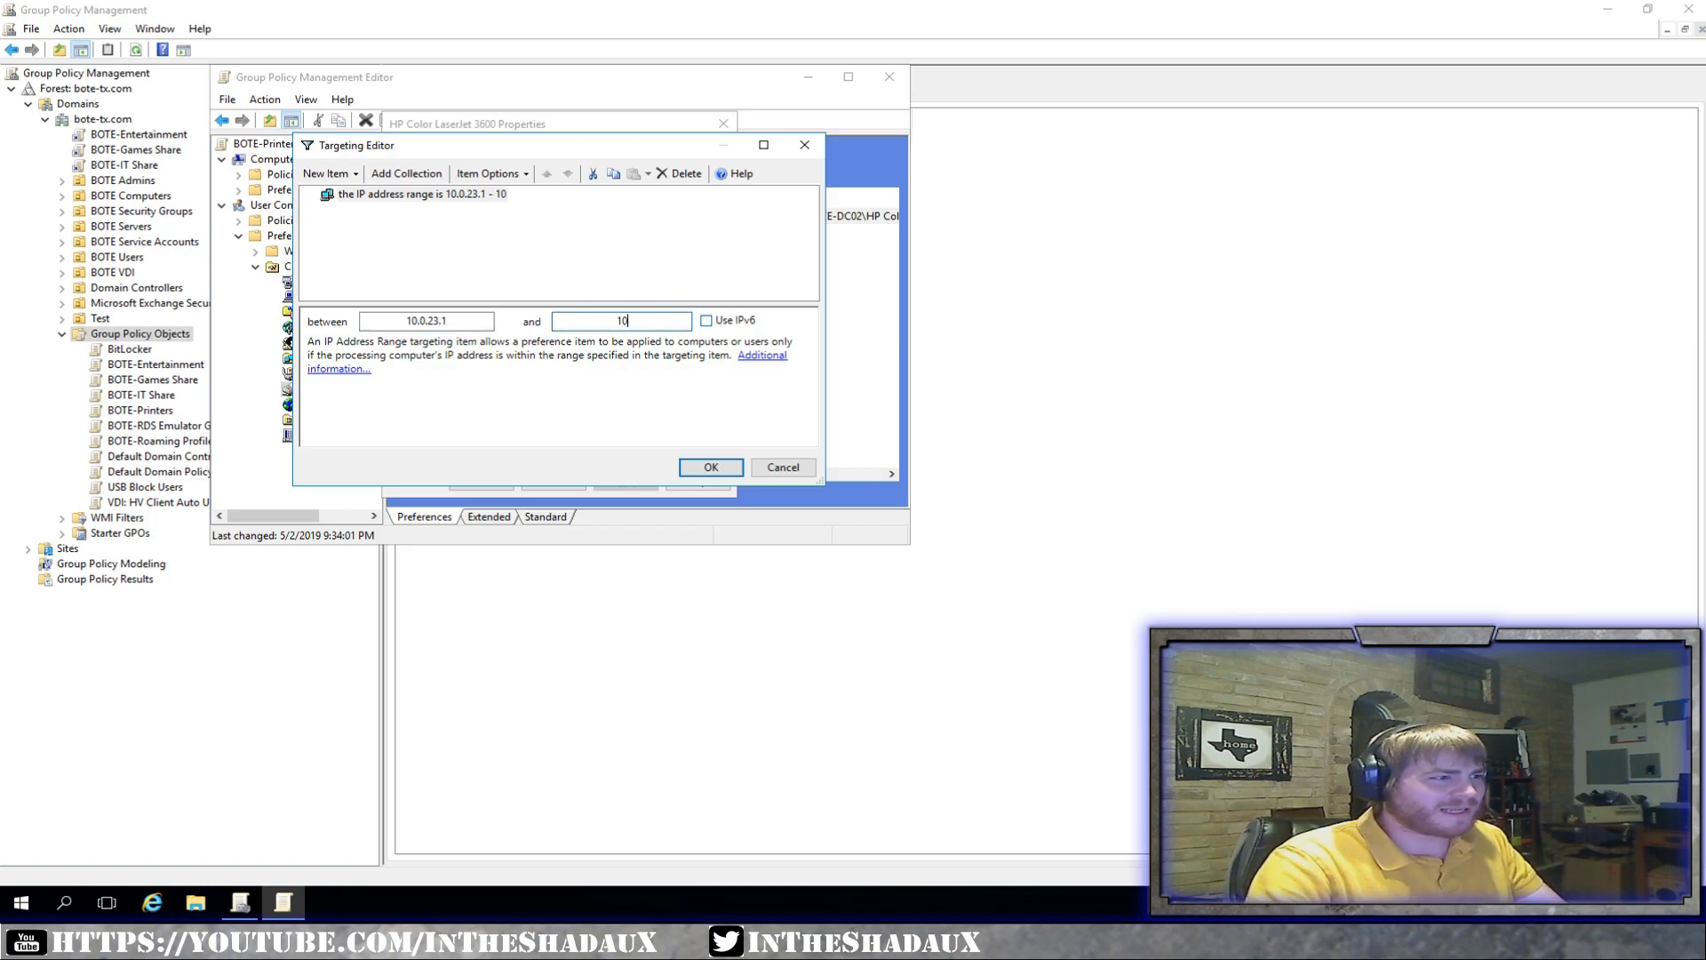
{"action": "type", "text": ".0.23.254"}
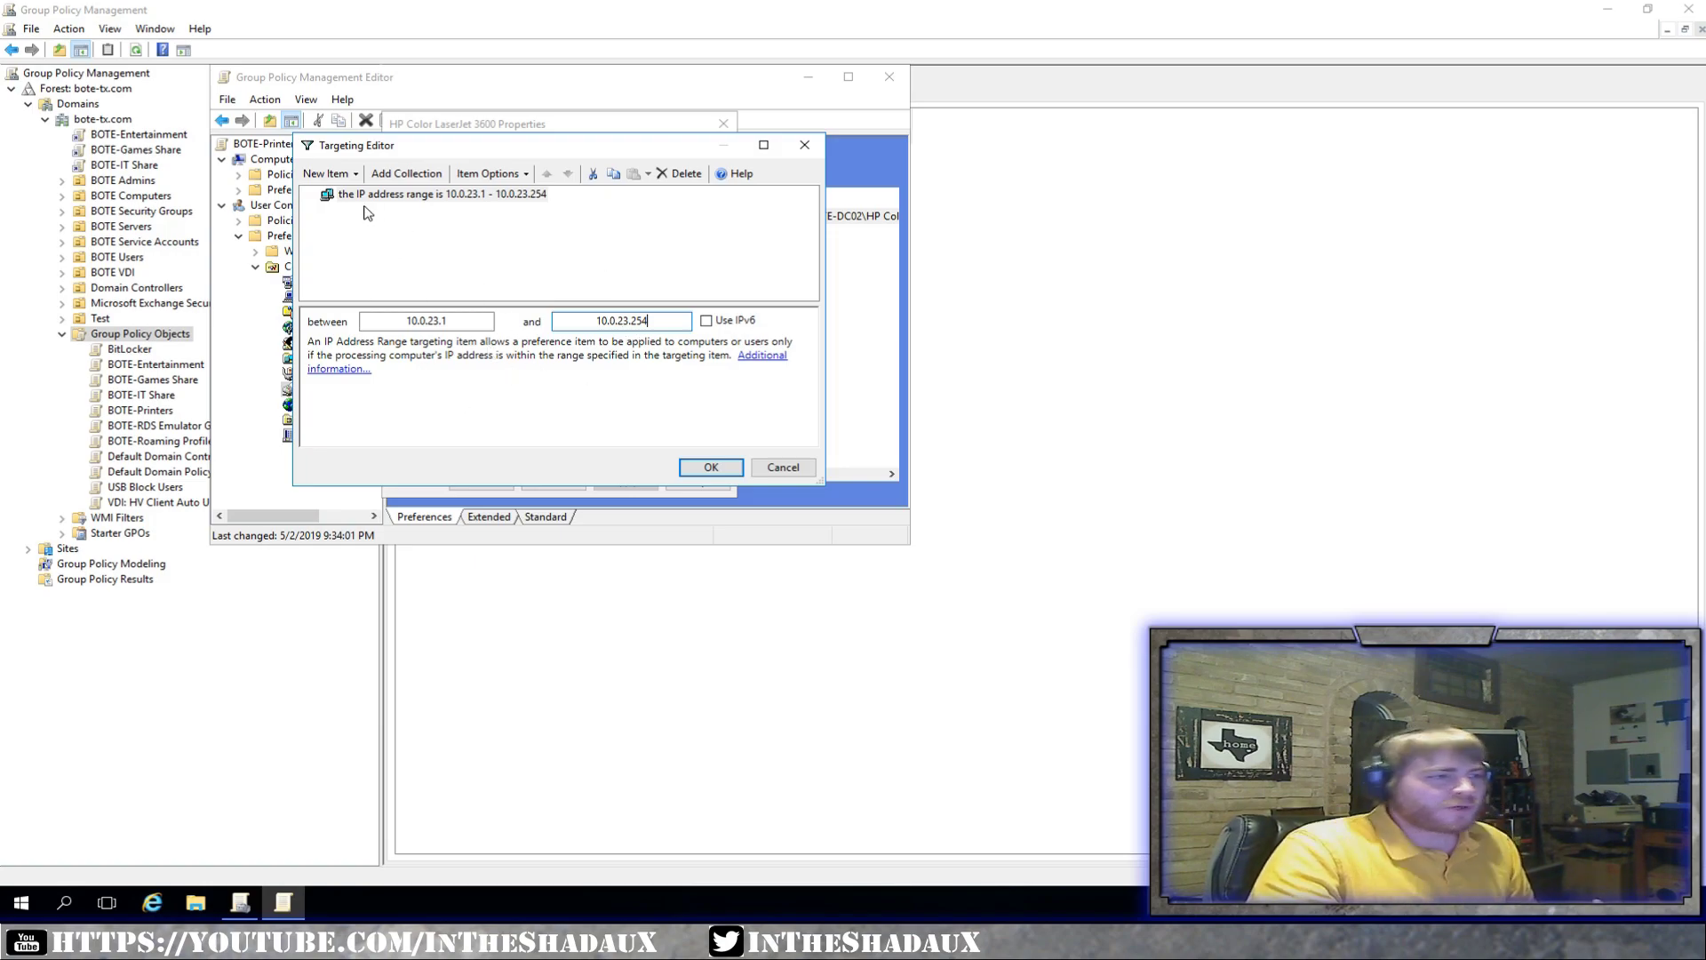
Cancel the Targeting Editor without adding another targeting item.
{"action": "left_click", "coordinate": [349, 173]}
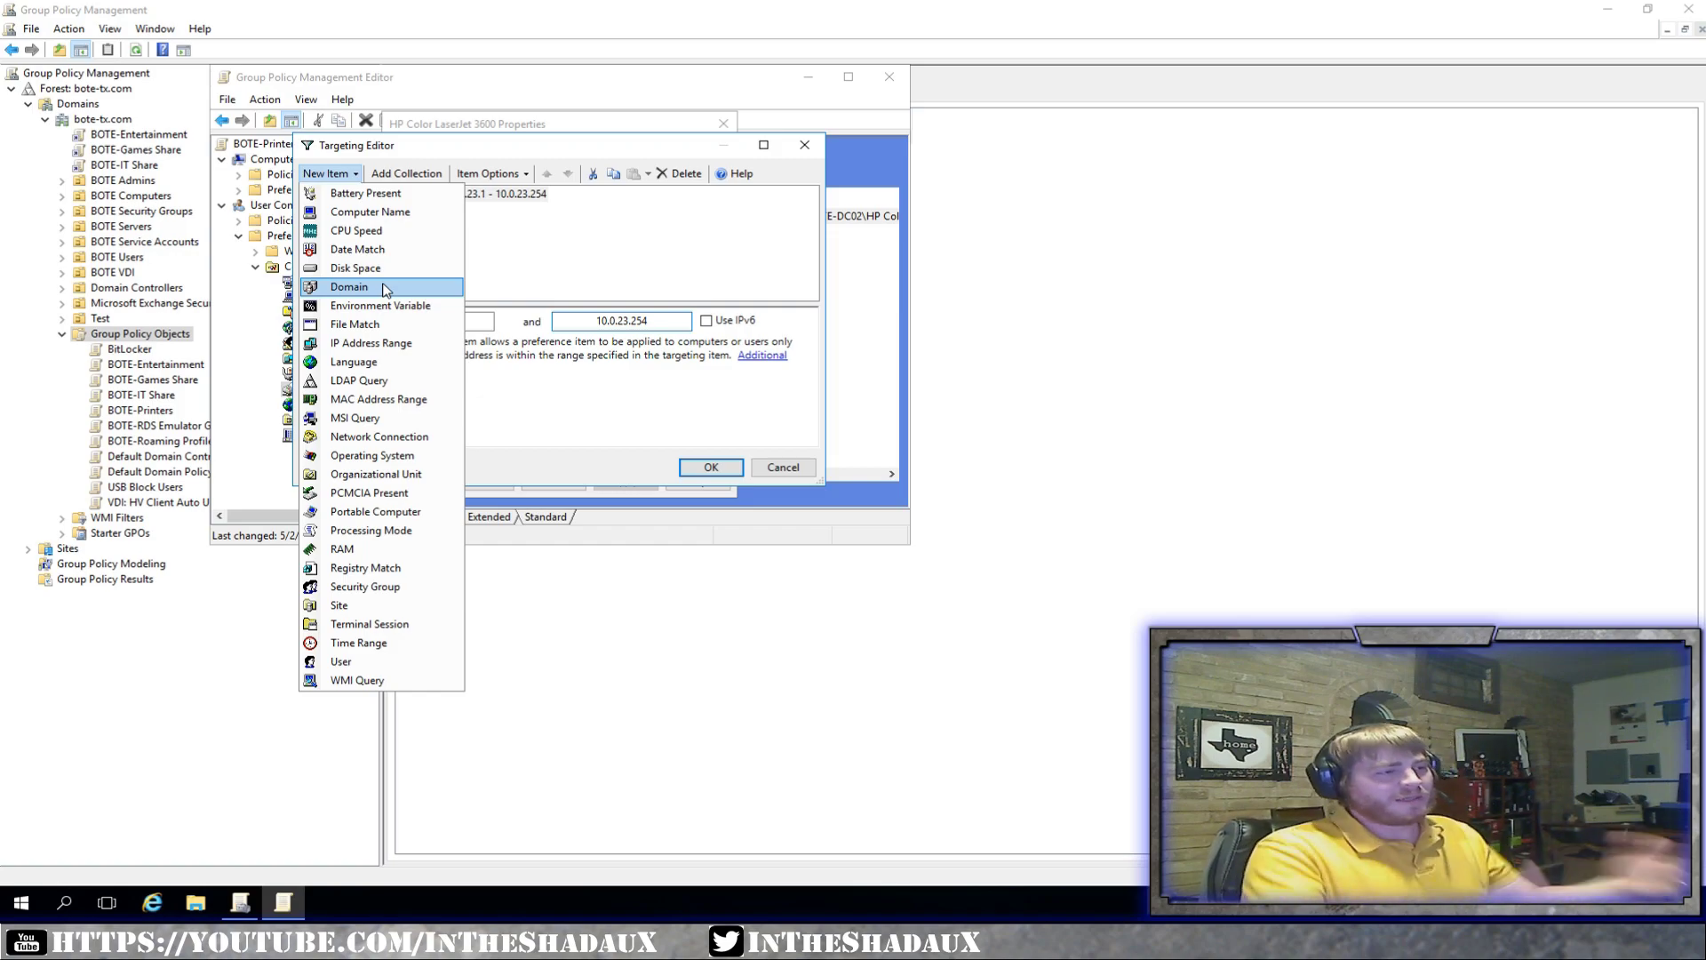
{"action": "left_click", "coordinate": [582, 269]}
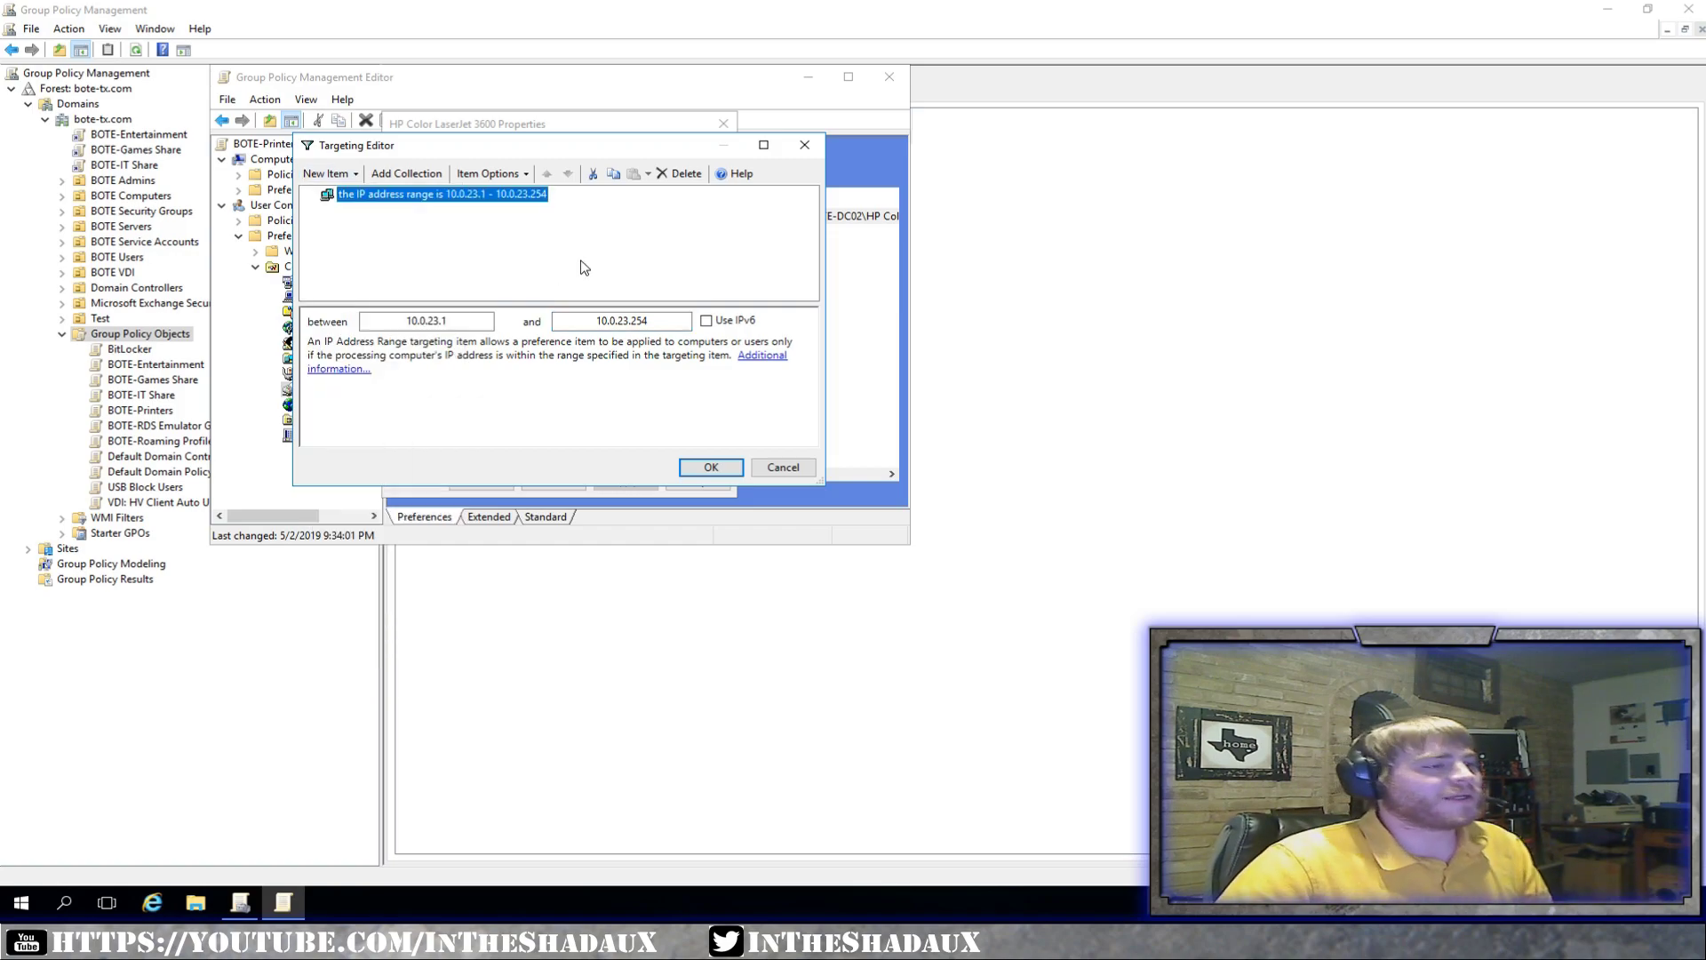
{"action": "left_click", "coordinate": [786, 471]}
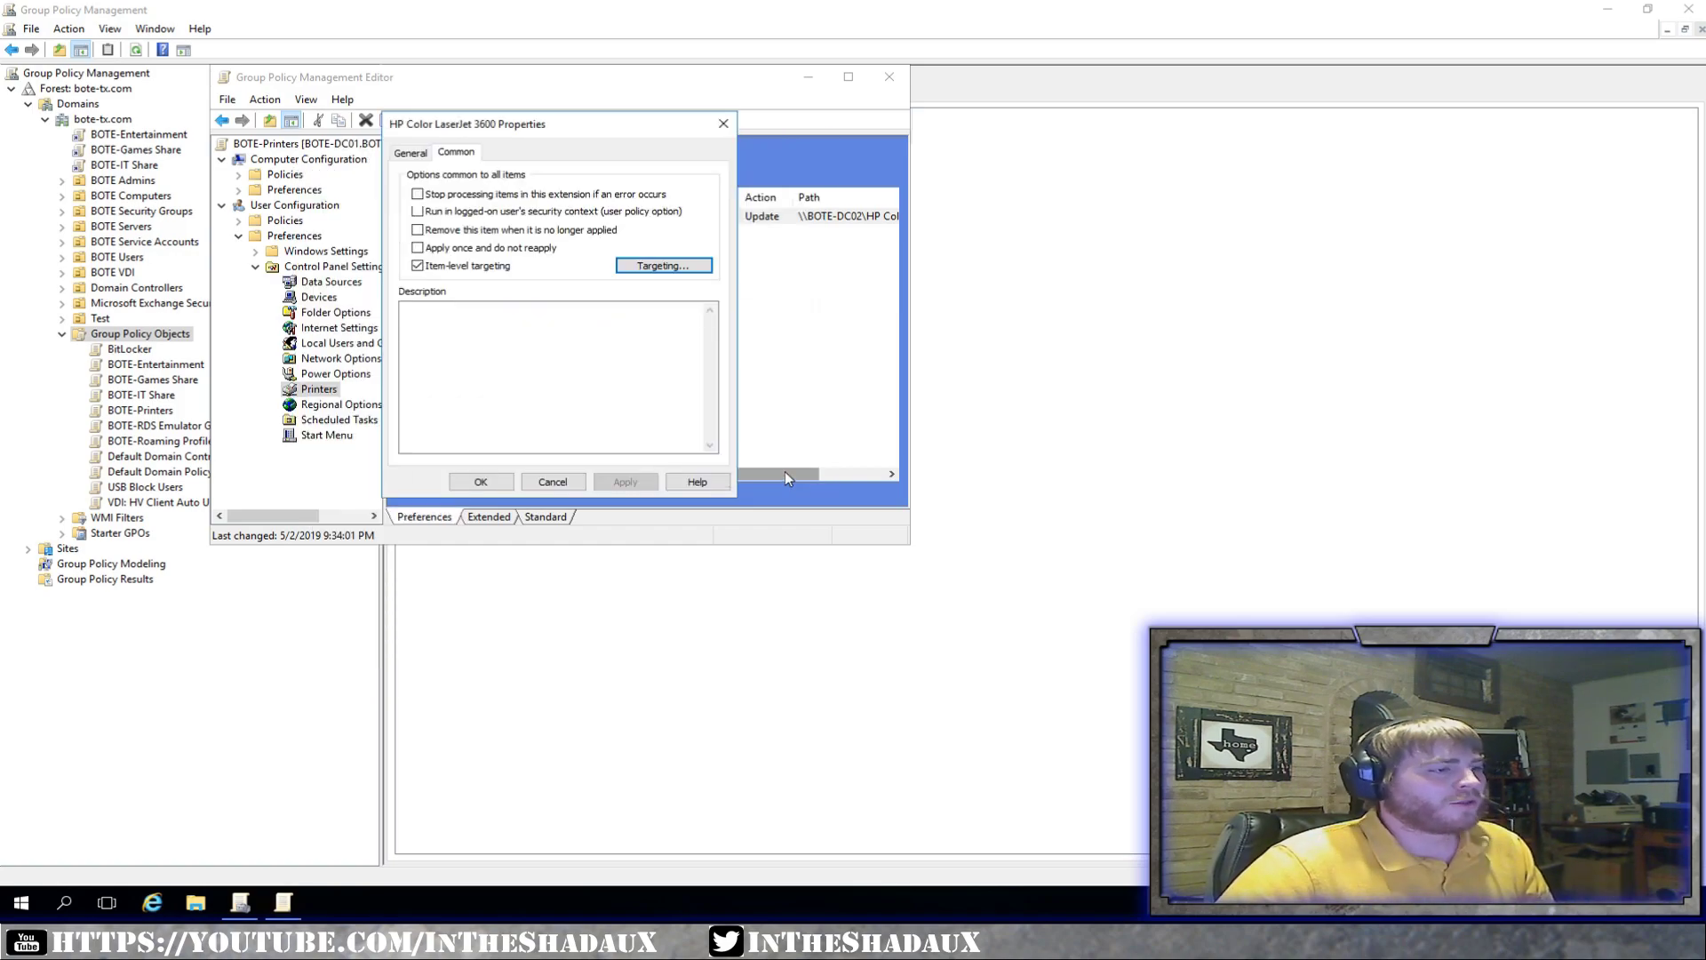
Cancel the HP Color LaserJet 3600 Properties dialog without saving any changes.
{"action": "left_click", "coordinate": [553, 480]}
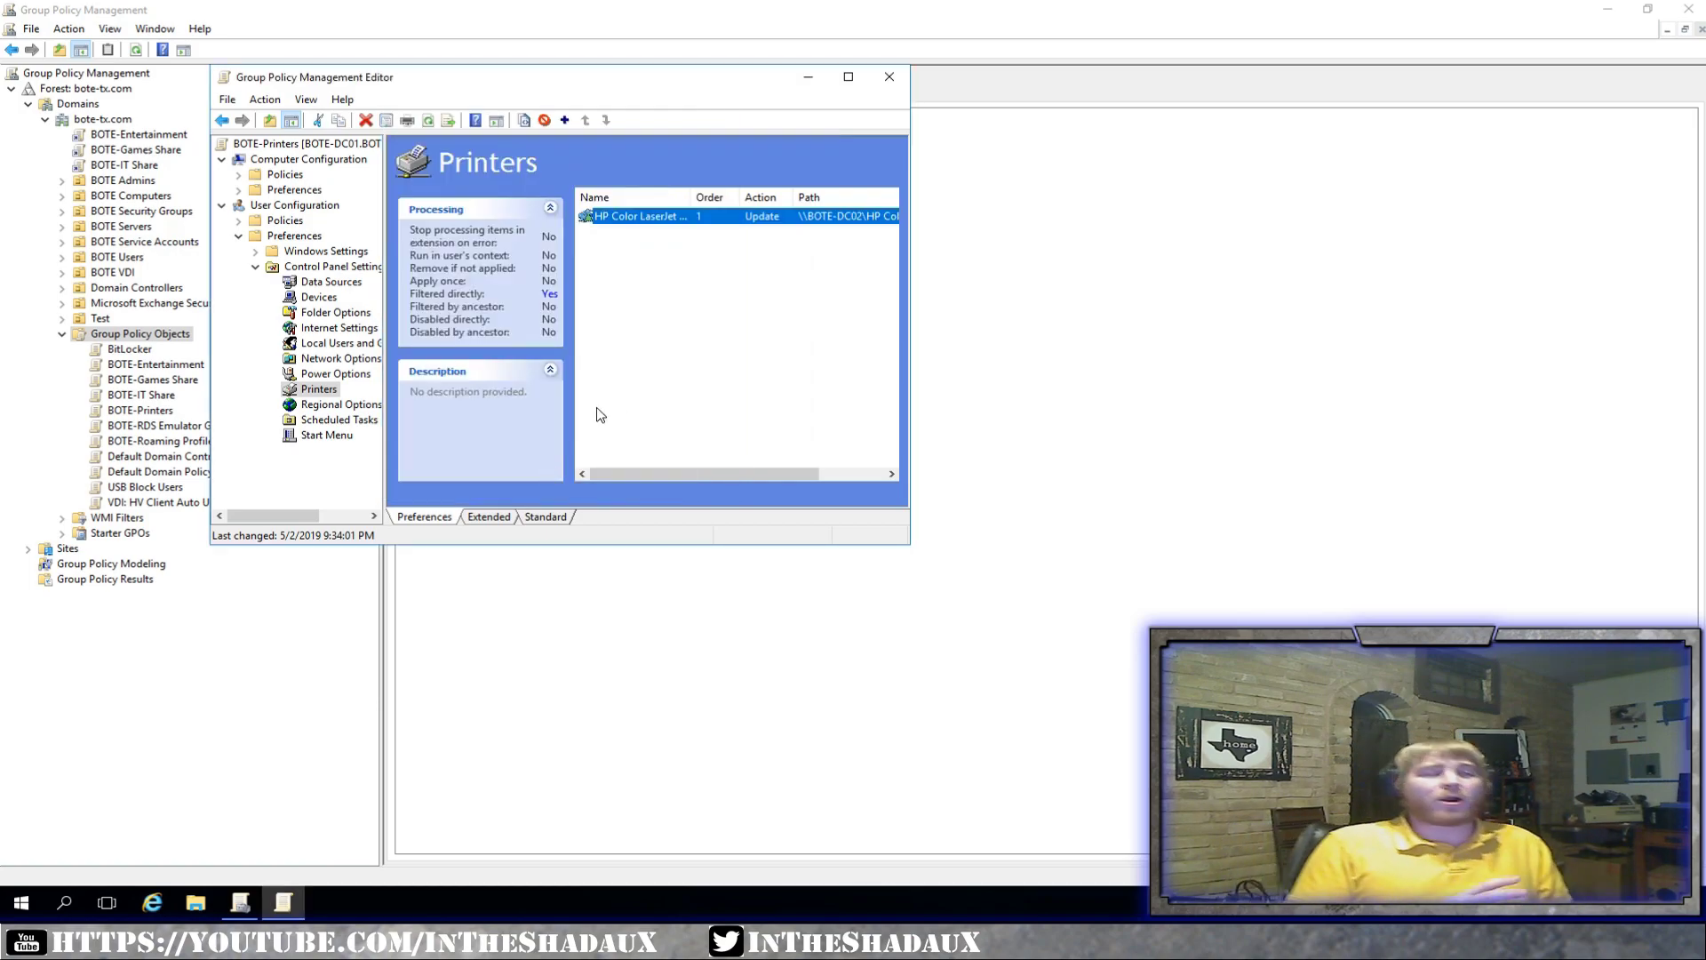